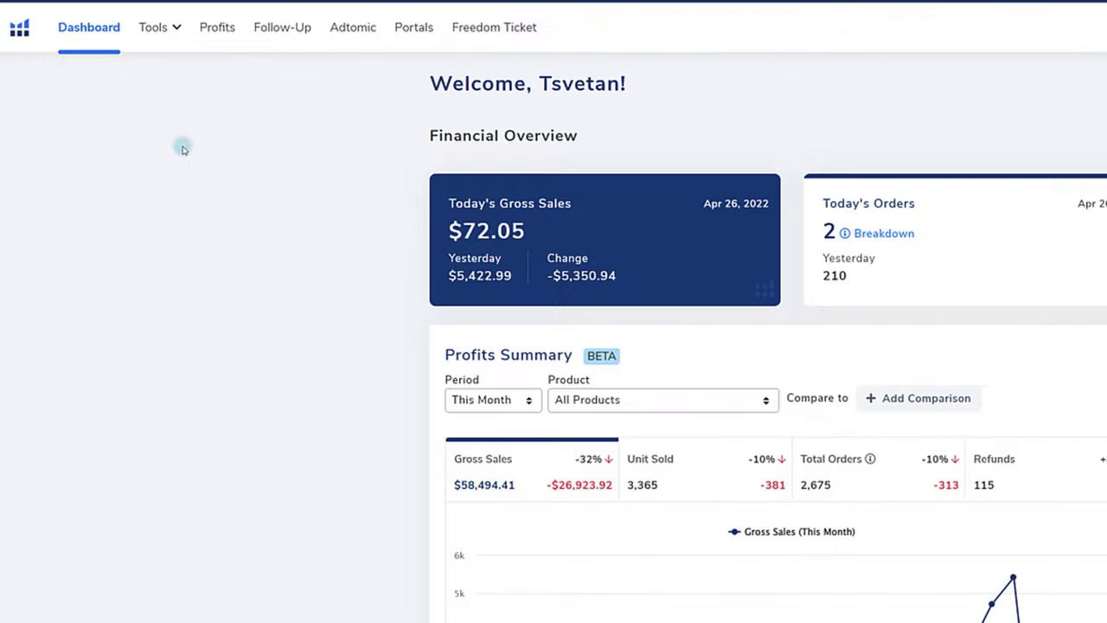
Open the Black Box Amazon product research tool.
left_click(88, 46)
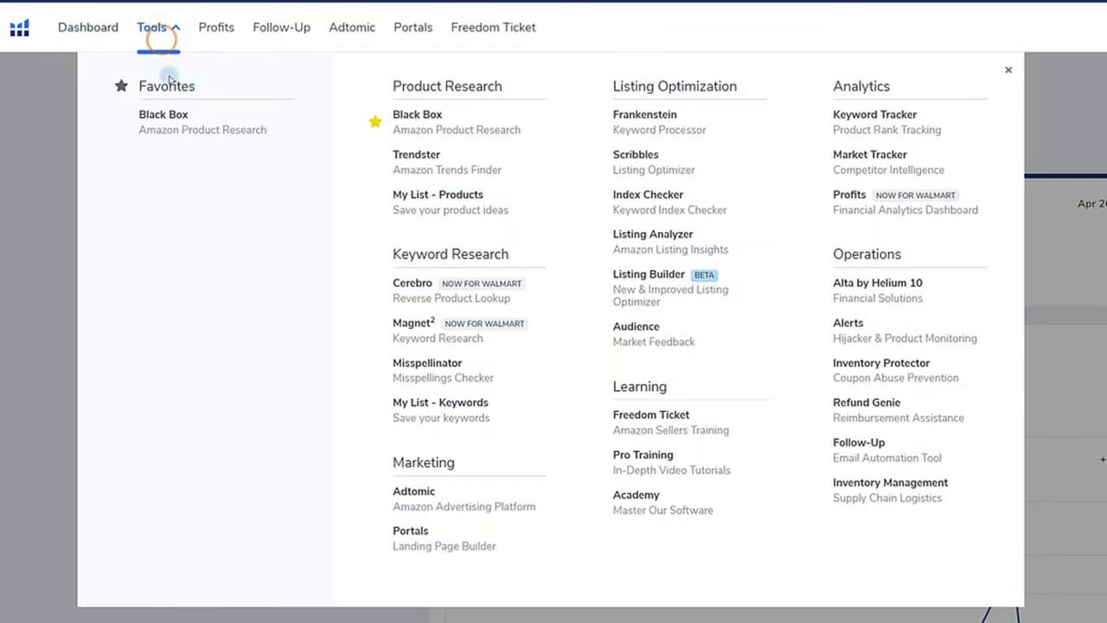
left_click(406, 114)
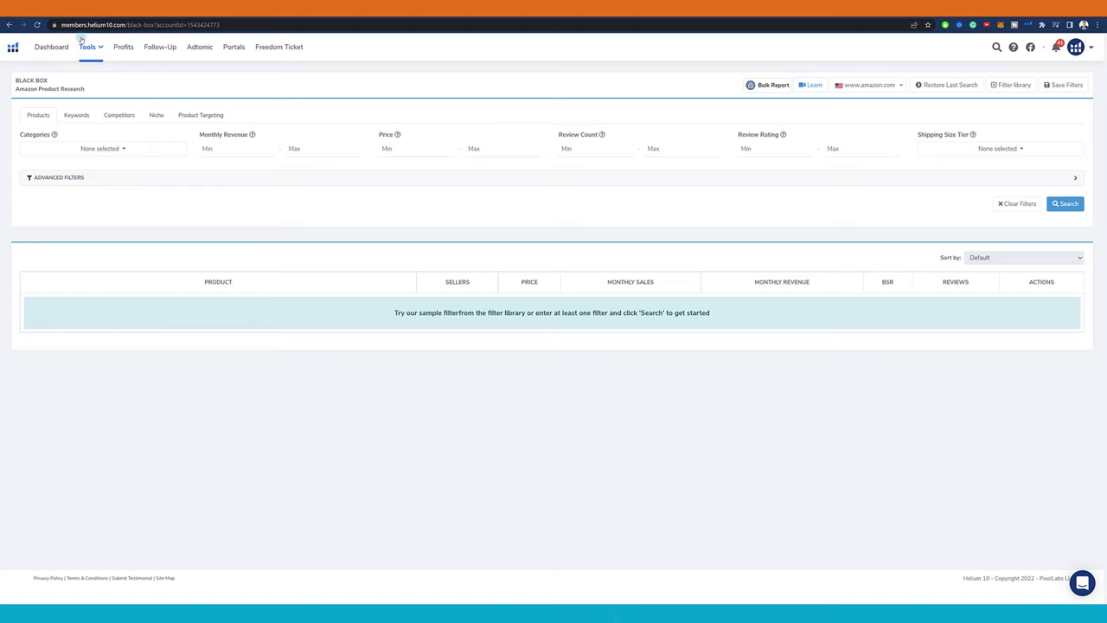
Look over the overview of available tools and the list of Amazon marketplaces.
left_click(88, 47)
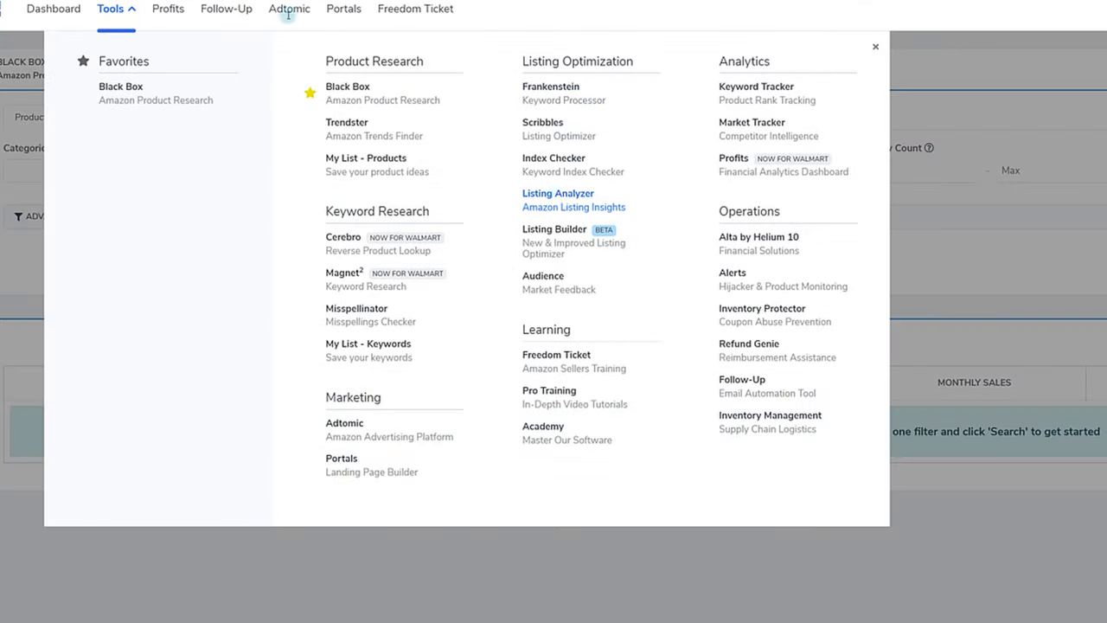
left_click(554, 193)
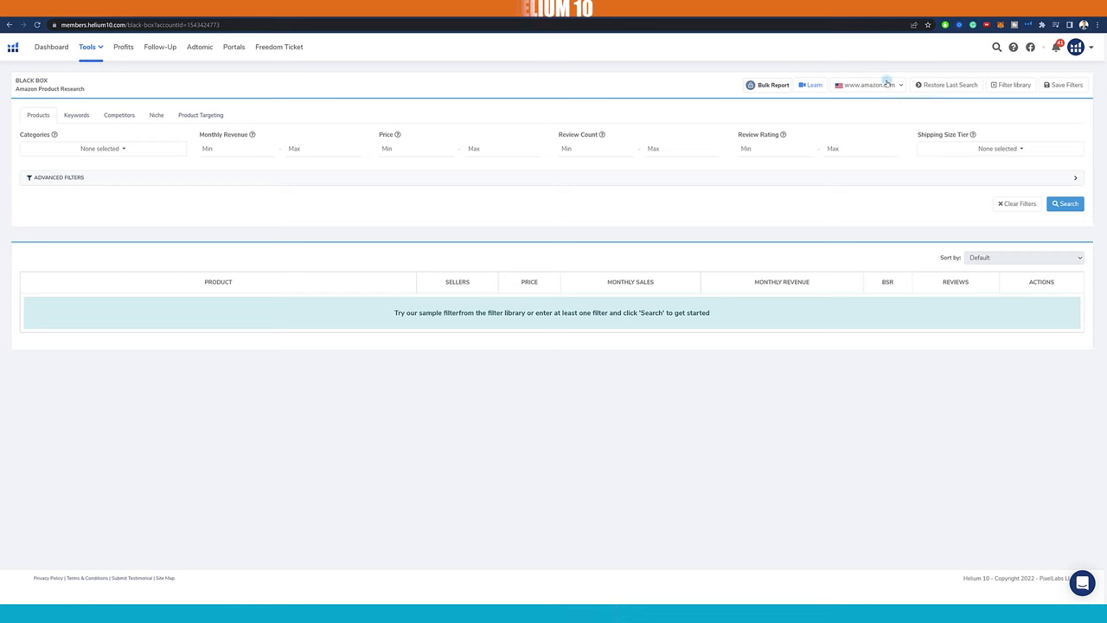
left_click(896, 83)
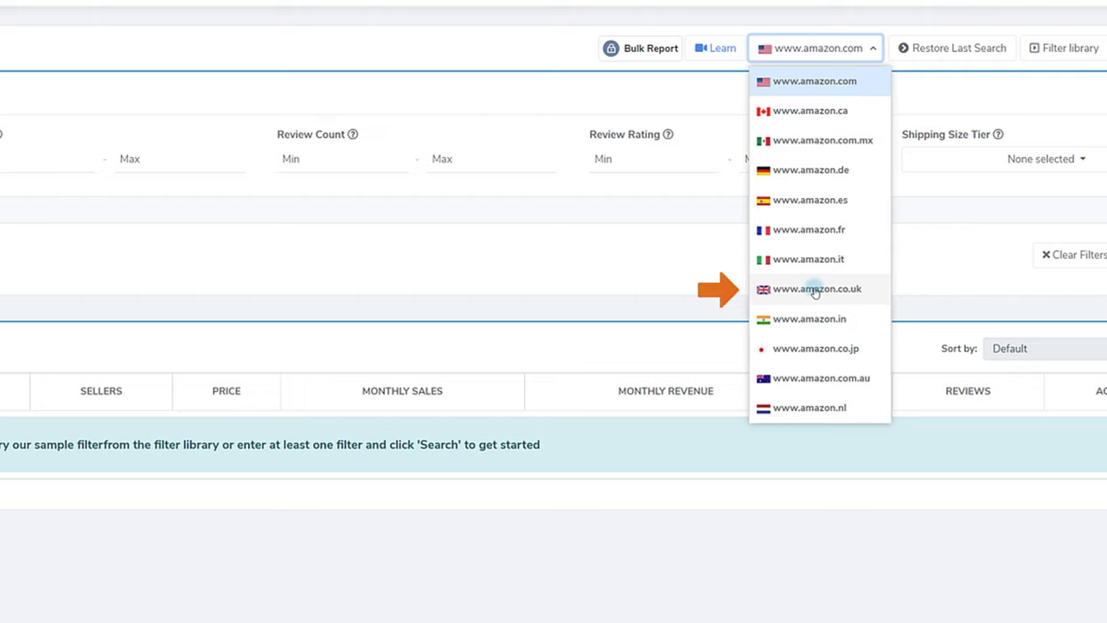
left_click(363, 30)
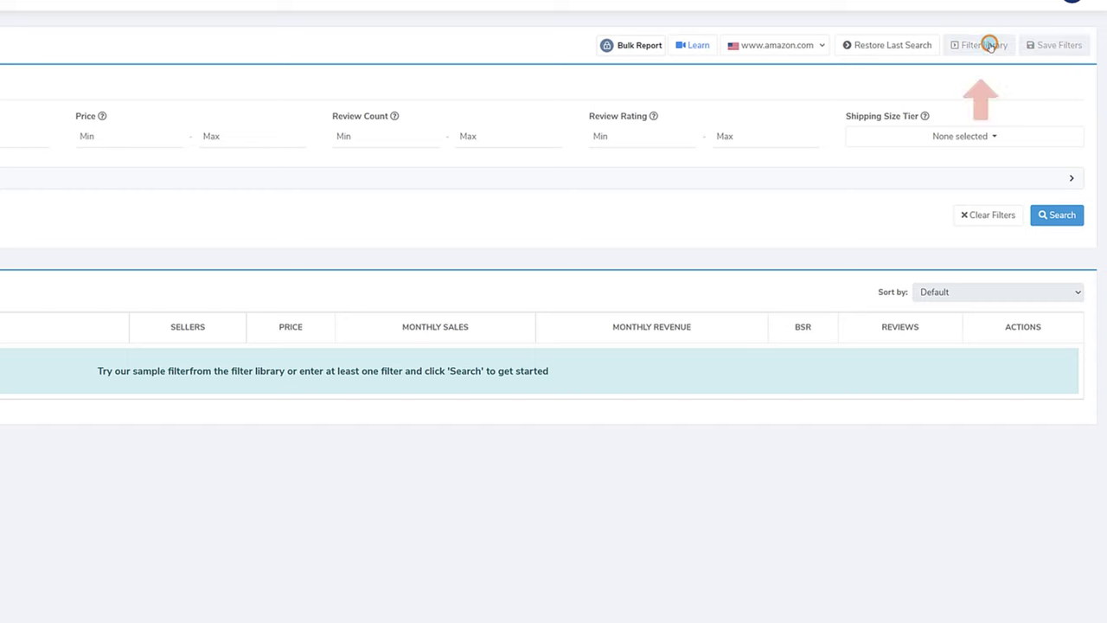
Check the saved filters in the filter library and expand the advanced filters of the product search.
left_click(960, 45)
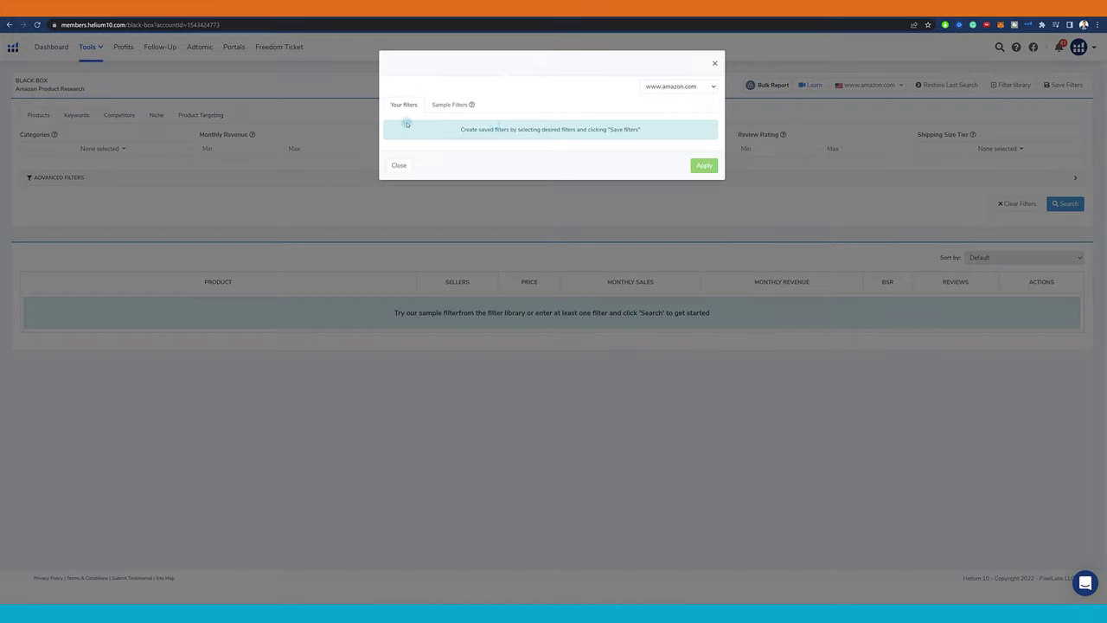
left_click(408, 167)
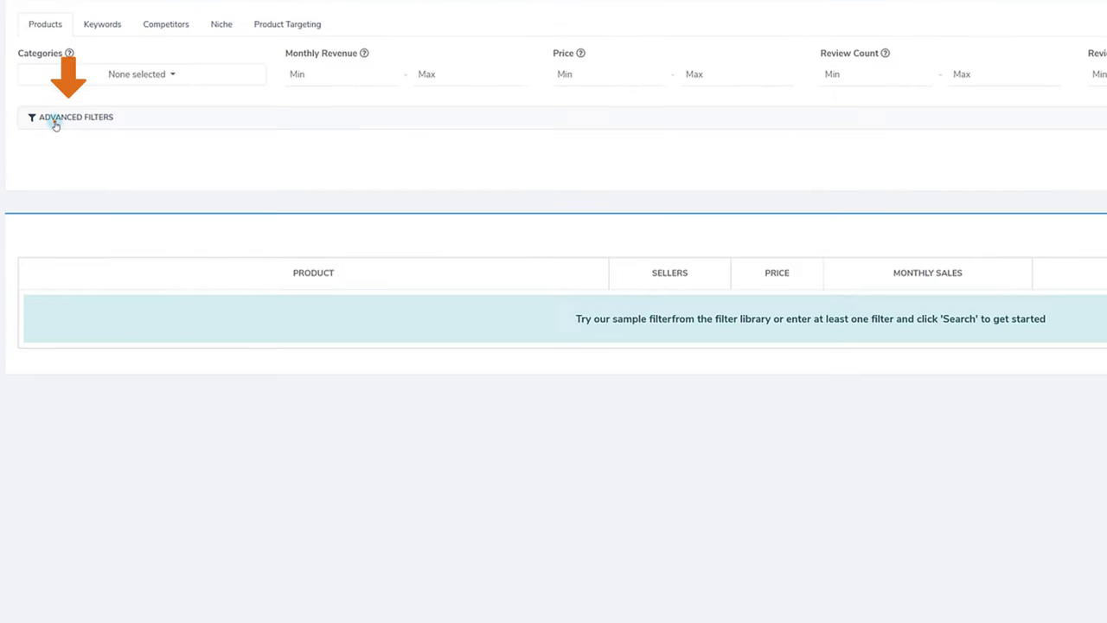
left_click(44, 178)
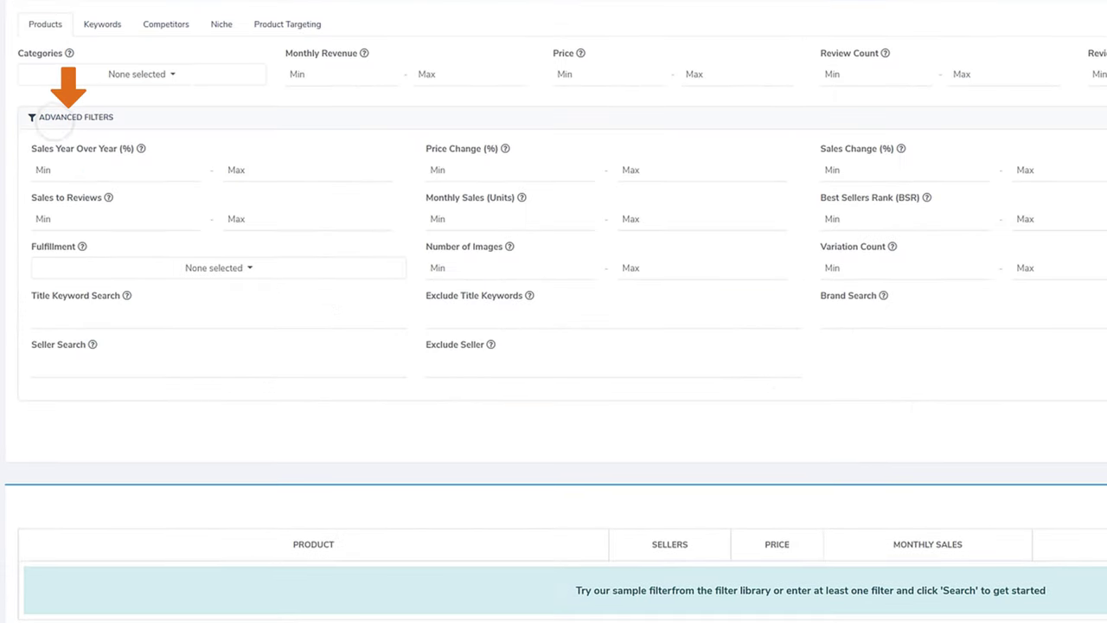
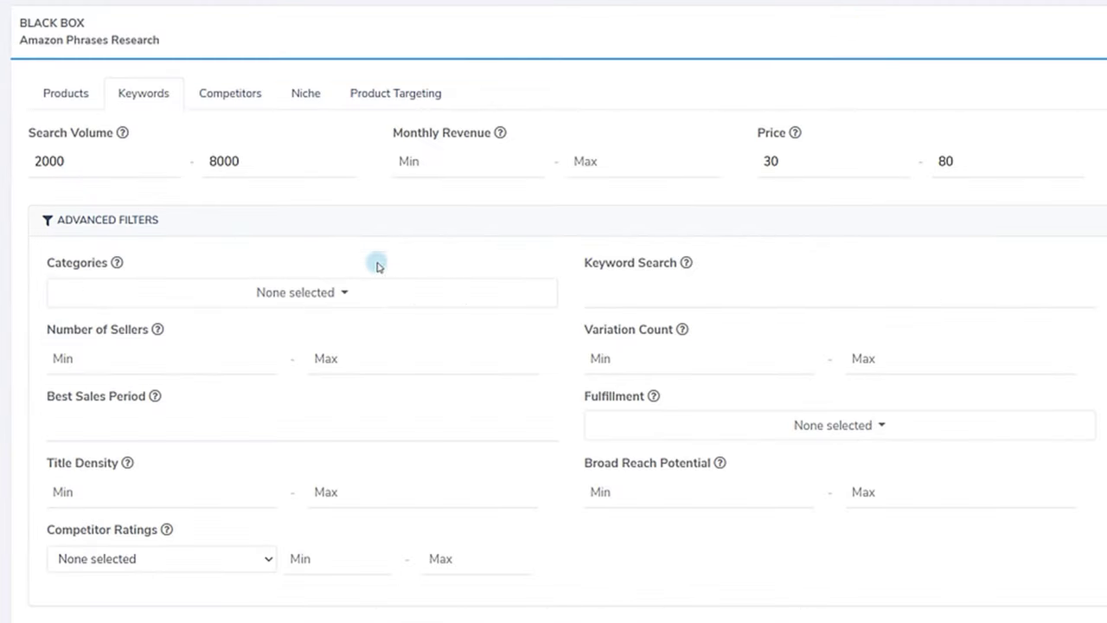
Restrict the keyword search to the Pet Supplies and Home & Kitchen categories and run it.
left_click(186, 212)
scroll(101, 277, "down", 2)
scroll(191, 421, "down", 5)
left_click(147, 468)
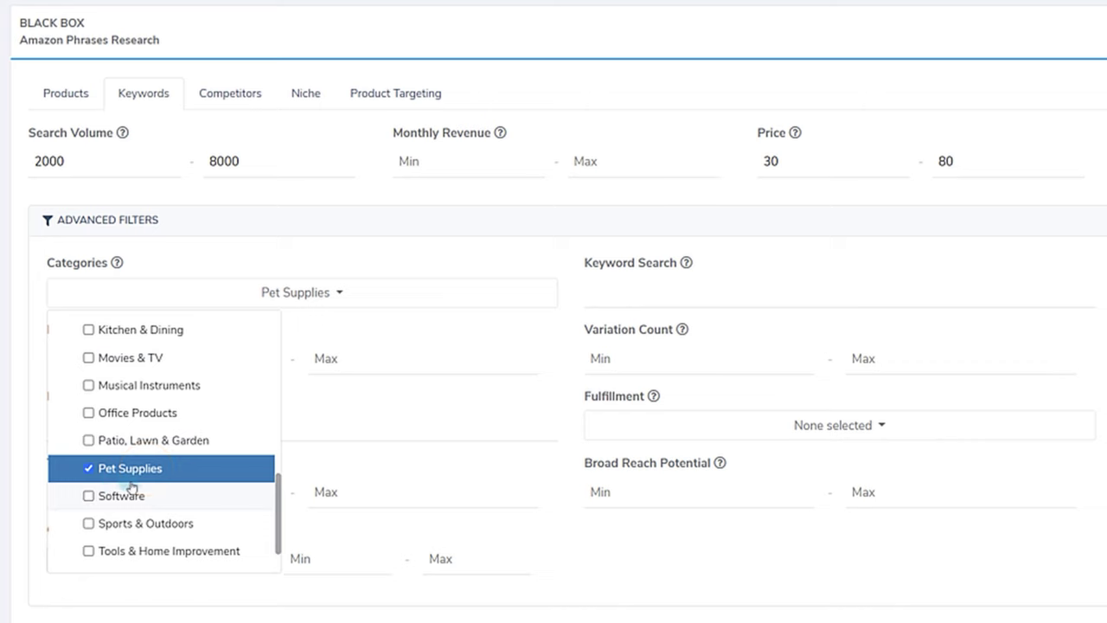
scroll(134, 490, "up", 4)
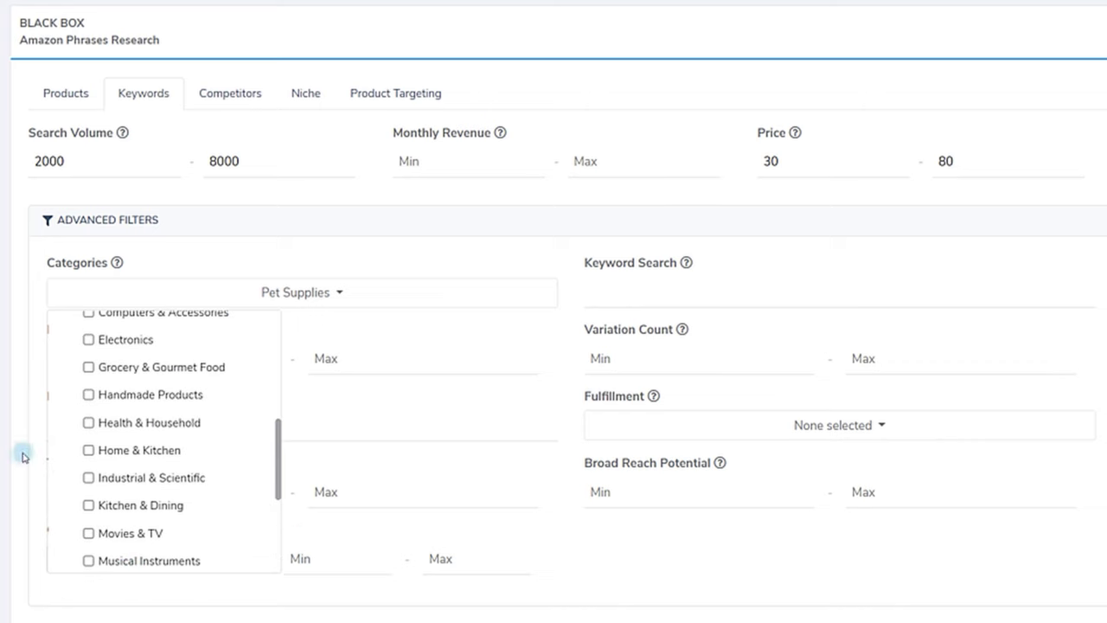
left_click(134, 451)
left_click(630, 286)
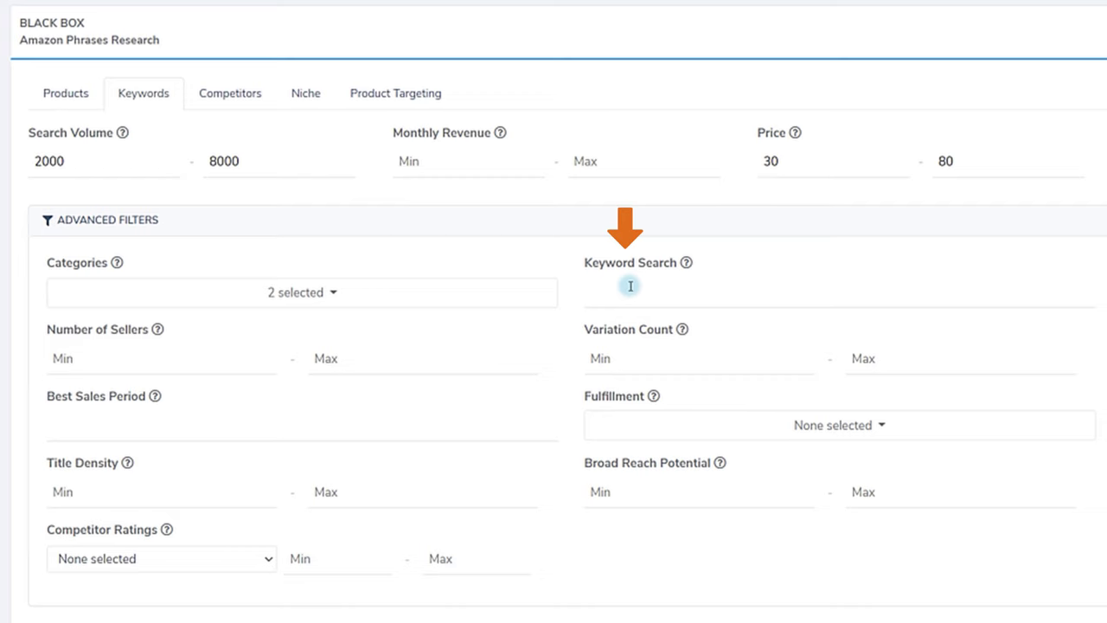
left_click(610, 300)
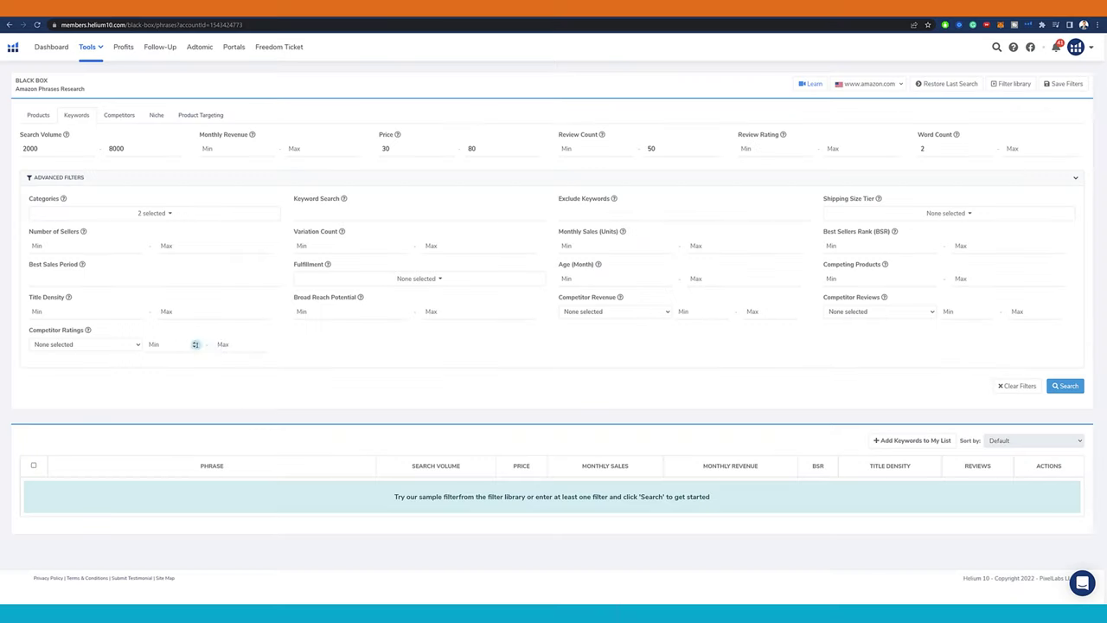
left_click(1072, 385)
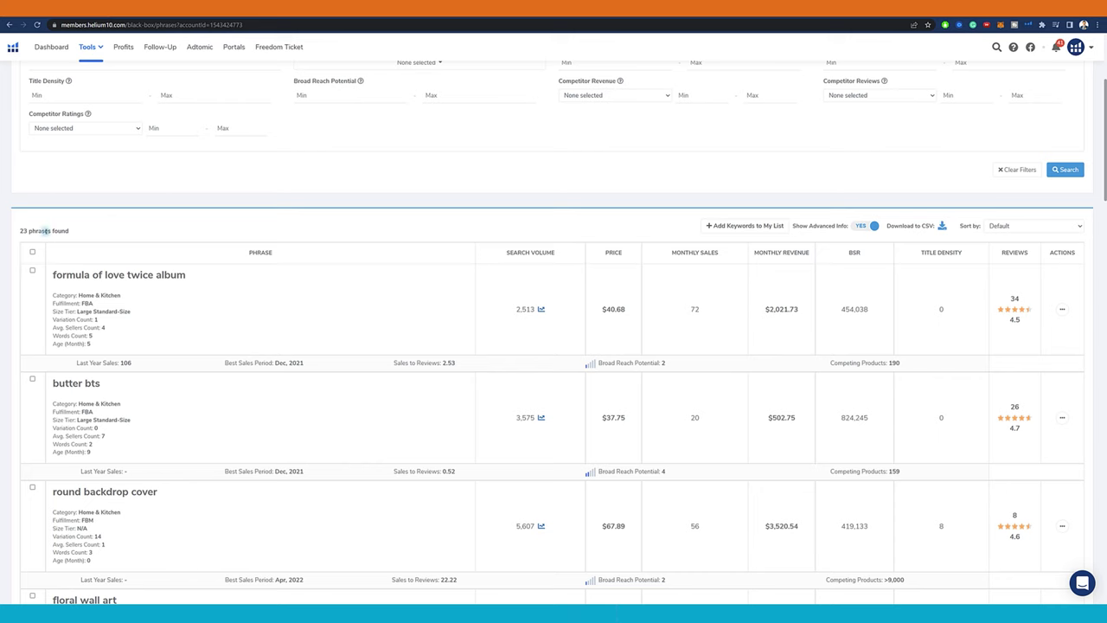
Examine how many phrases were found and look through the first results, including "floral wall art".
triple_click(44, 230)
scroll(296, 186, "up", 3)
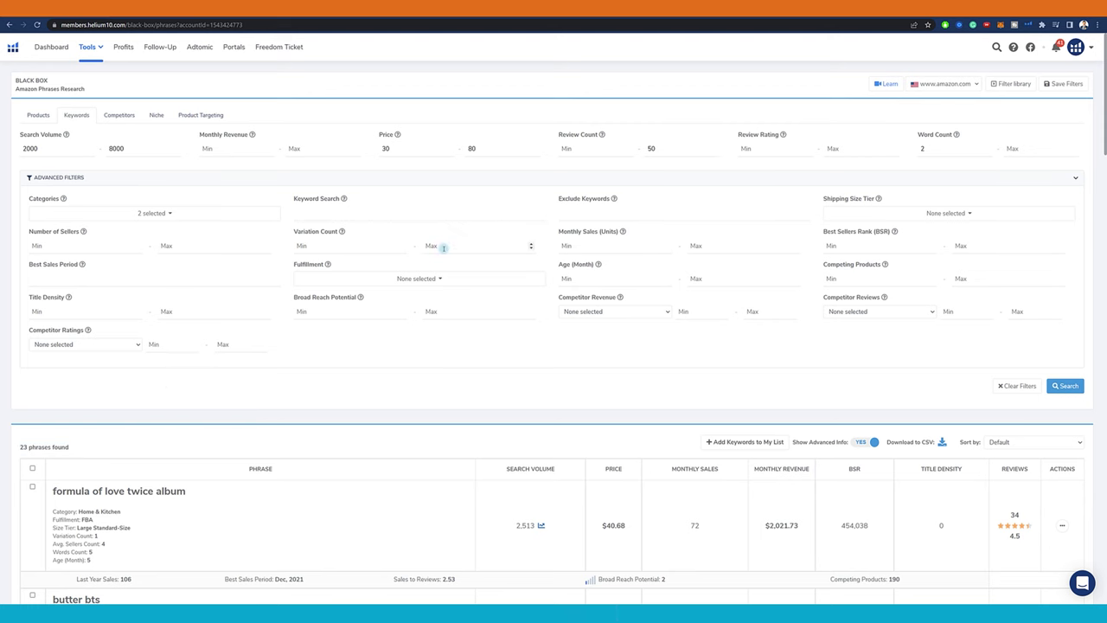
scroll(442, 247, "down", 5)
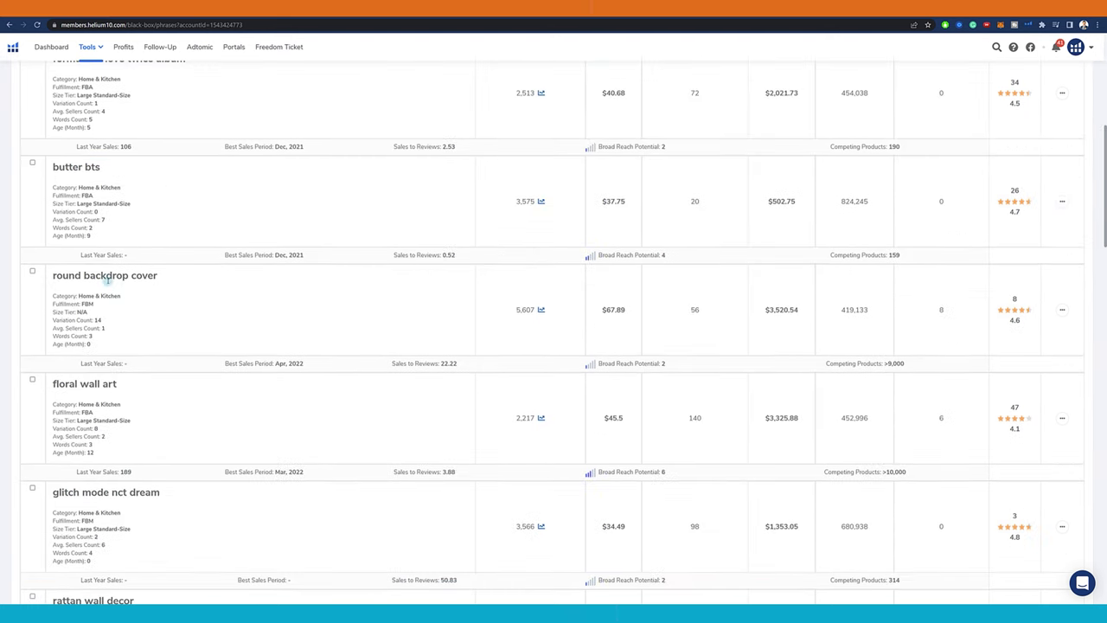
scroll(326, 357, "down", 1)
triple_click(167, 352)
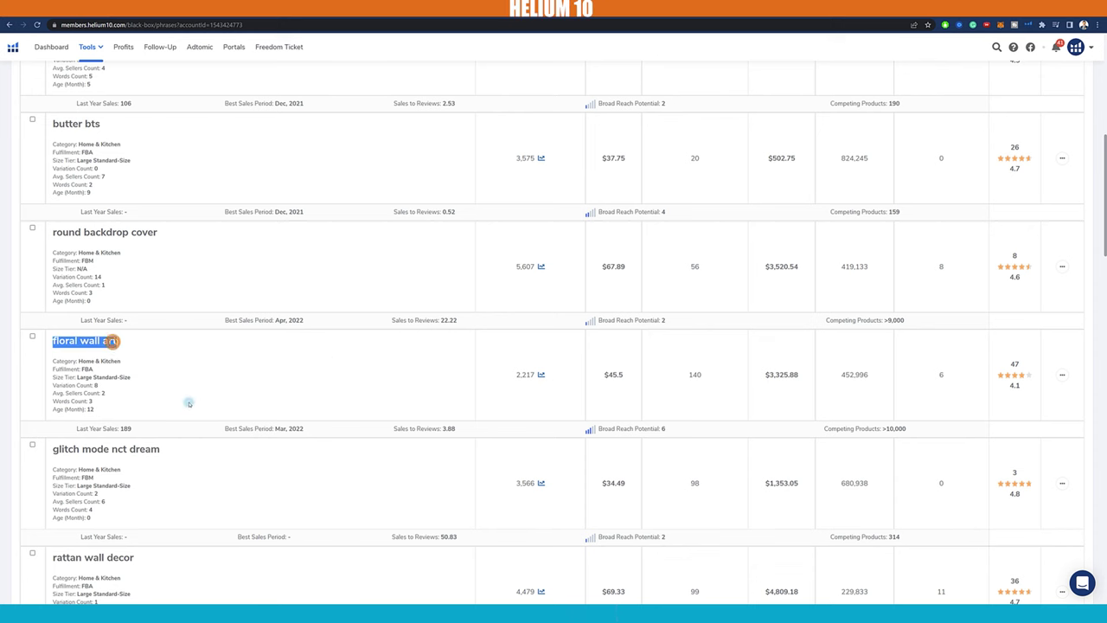
scroll(188, 401, "down", 1)
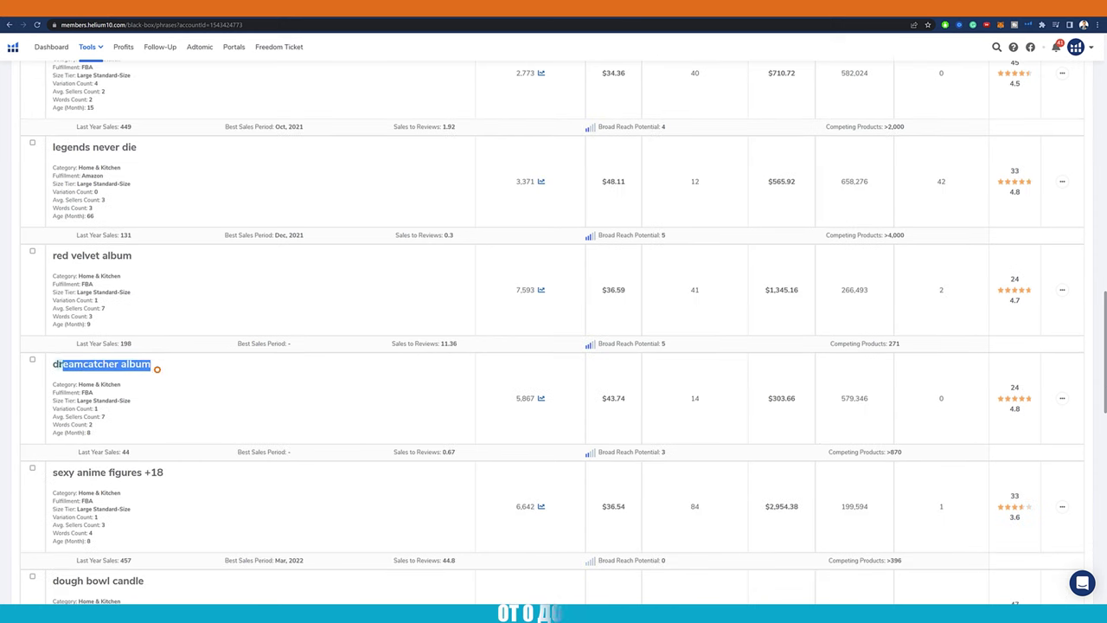
Examine the search volume and monthly revenue of the phrase "dreamcatcher album".
left_click(156, 369)
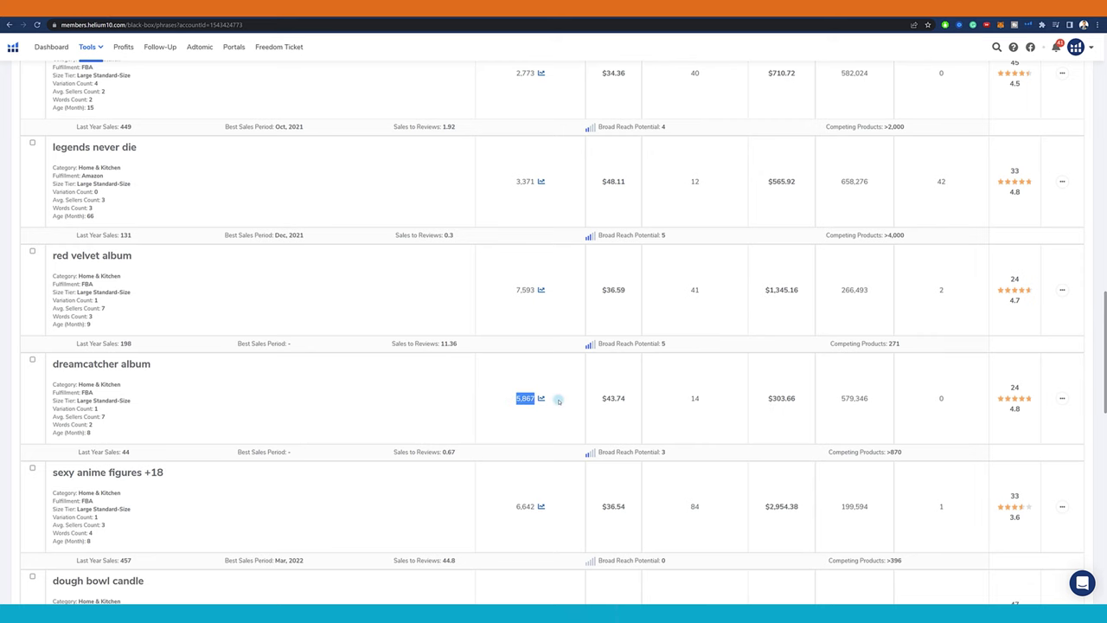
scroll(622, 324, "down", 4)
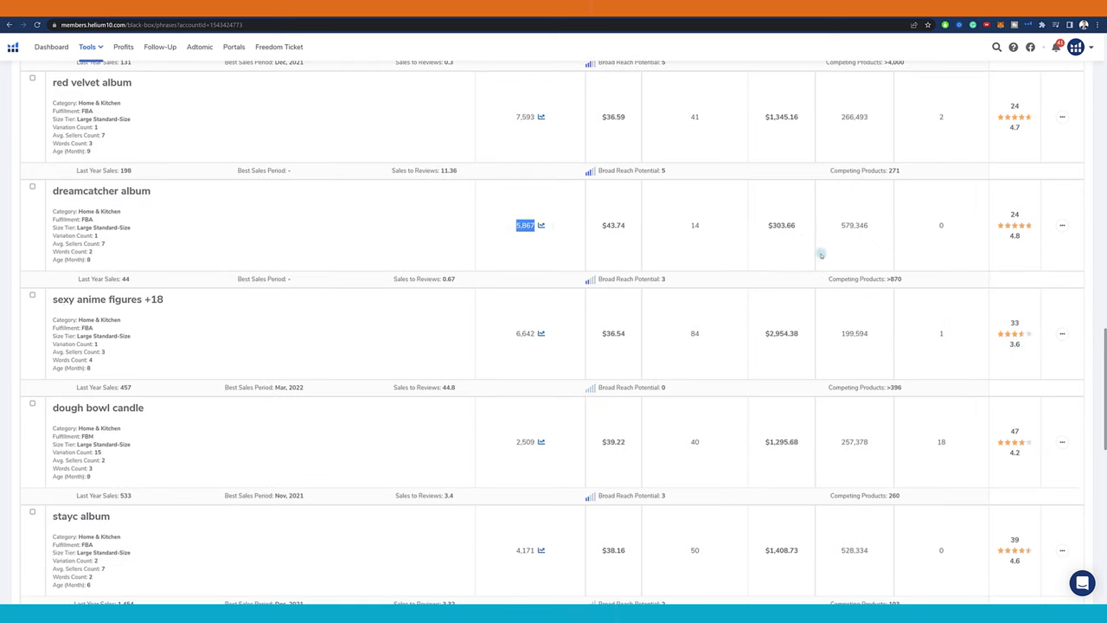
scroll(801, 262, "up", 3)
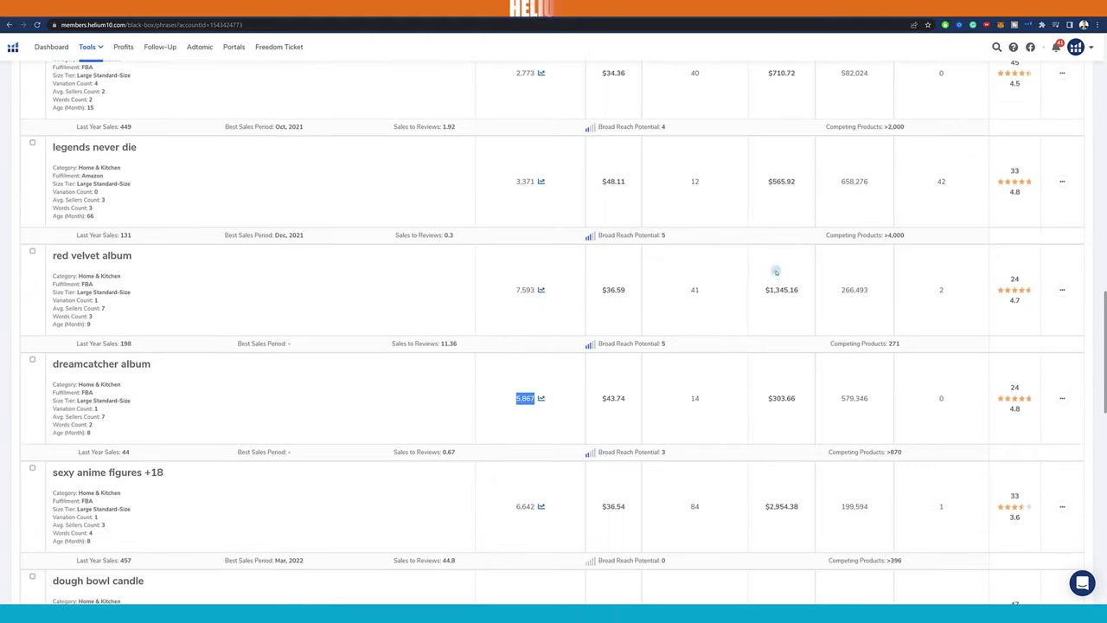
left_click(383, 400)
scroll(389, 397, "up", 3)
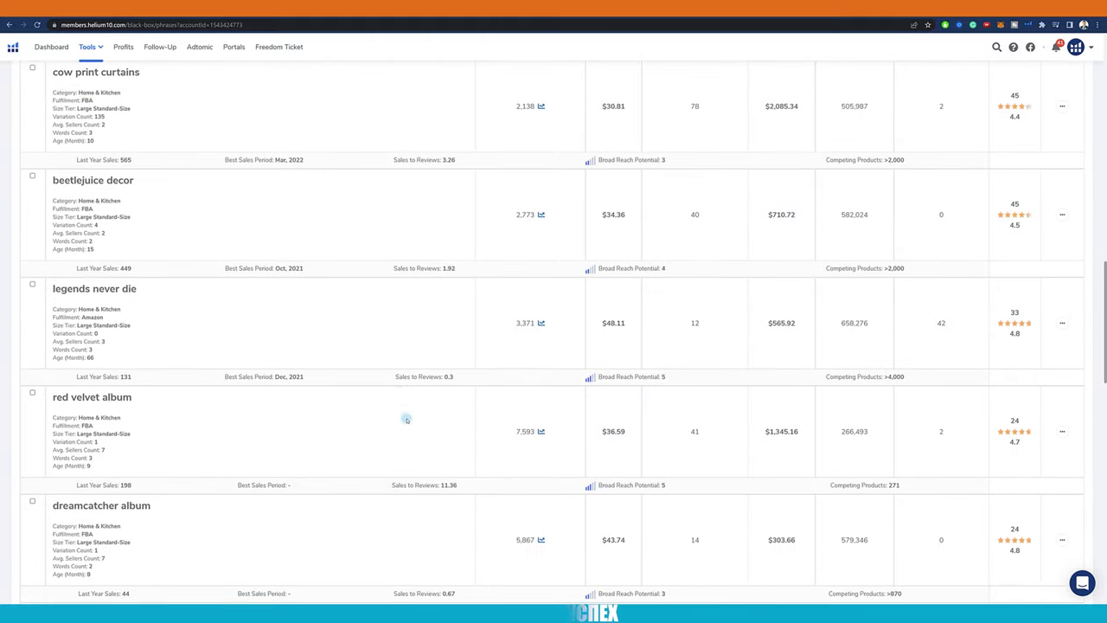
Check the search volume, monthly revenue and competing products of "red velvet album" and view the phrase on Amazon.
triple_click(69, 398)
left_click_drag(501, 435, 542, 435)
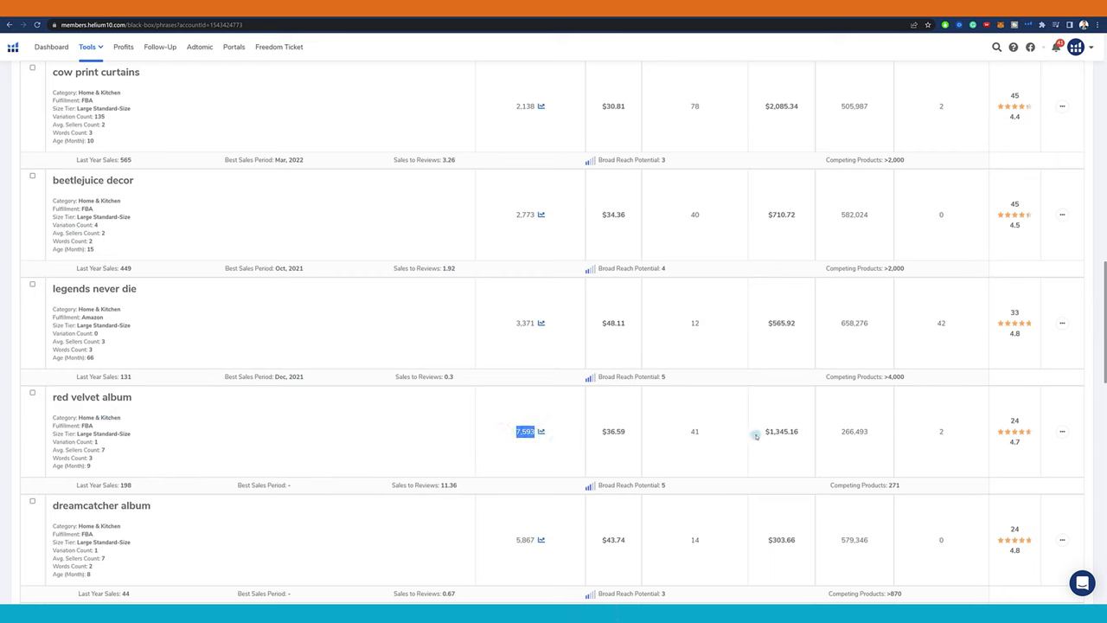
left_click_drag(755, 436, 802, 440)
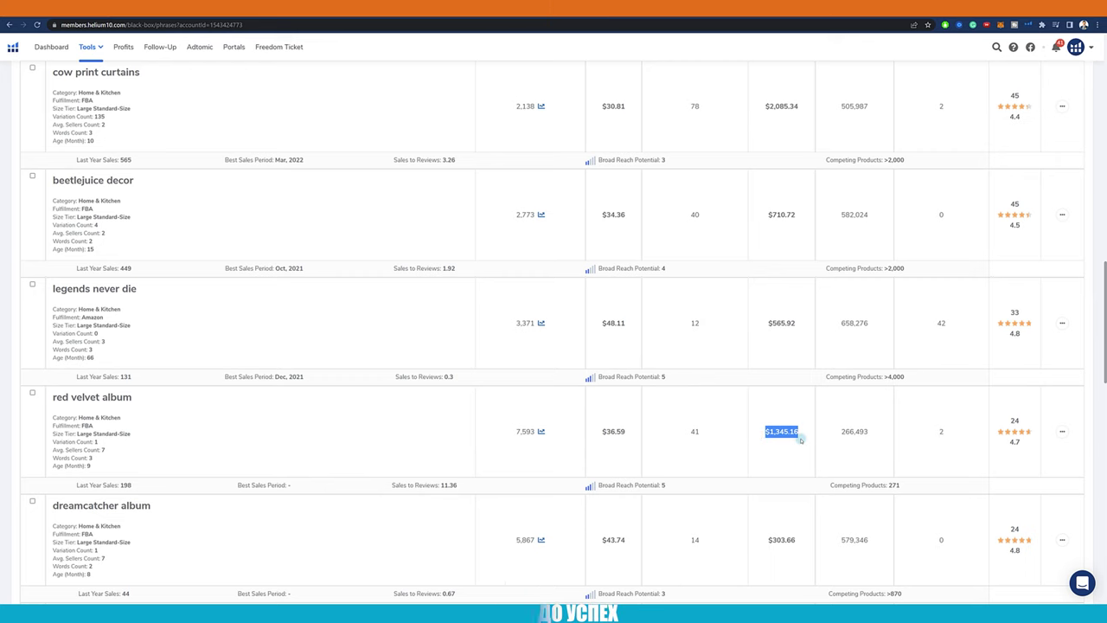
triple_click(839, 481)
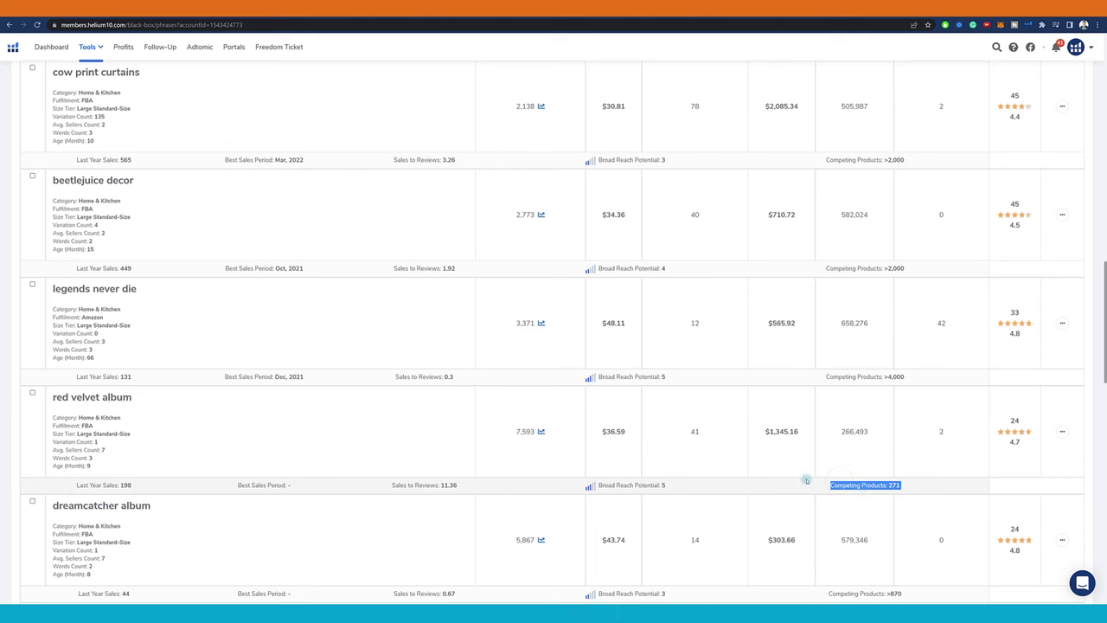
left_click(1063, 434)
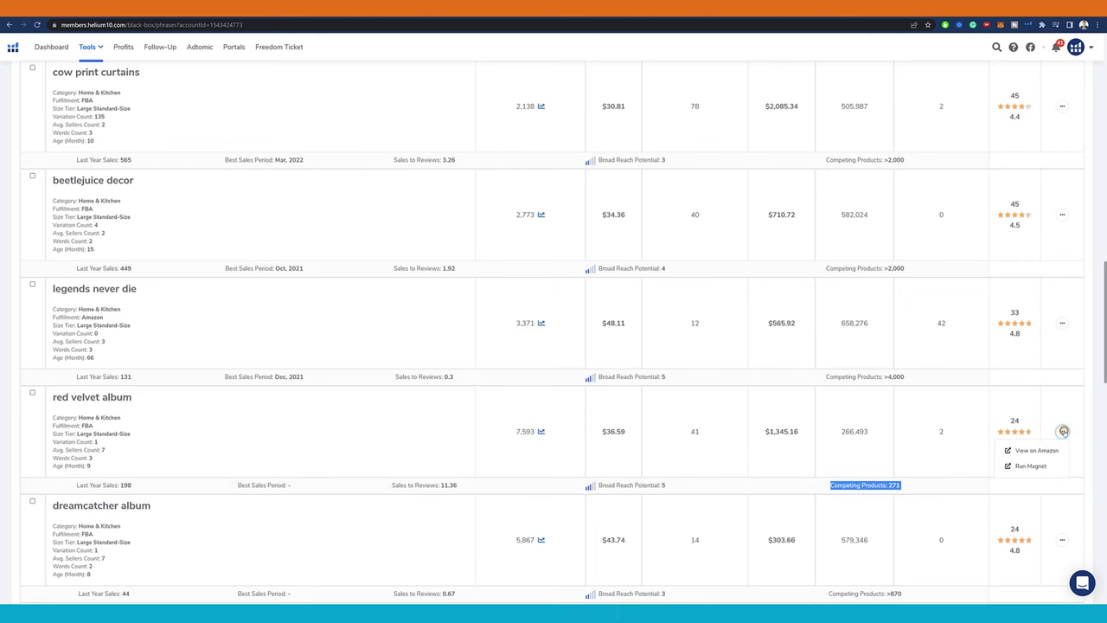
left_click(1036, 451)
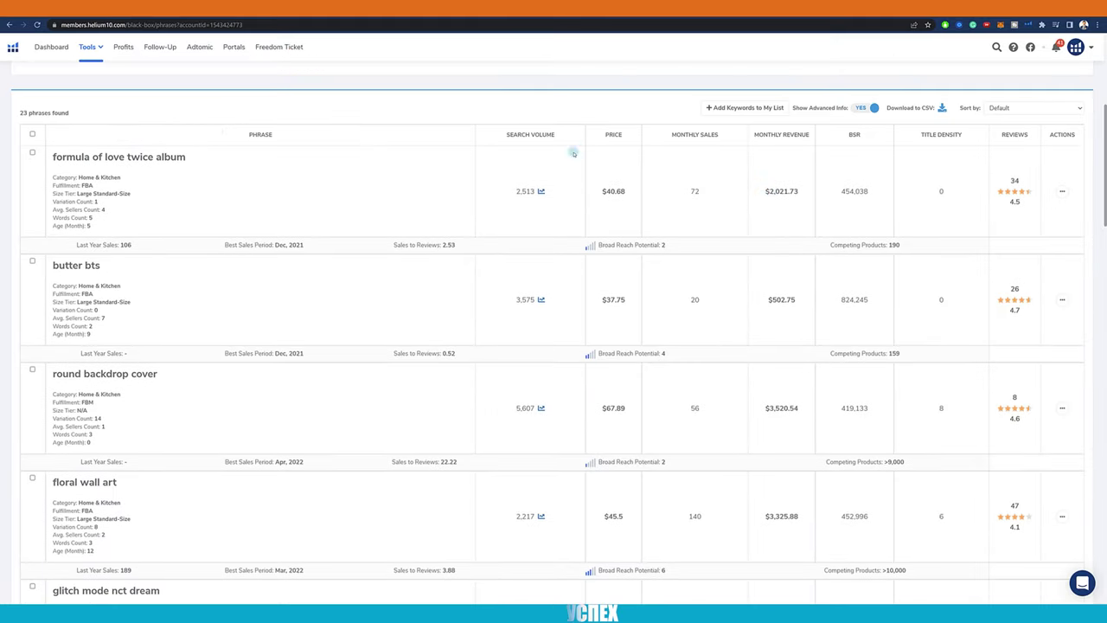
Check the monthly revenue of "formula of love twice album" and view the phrase on Amazon.
left_click_drag(762, 195, 804, 193)
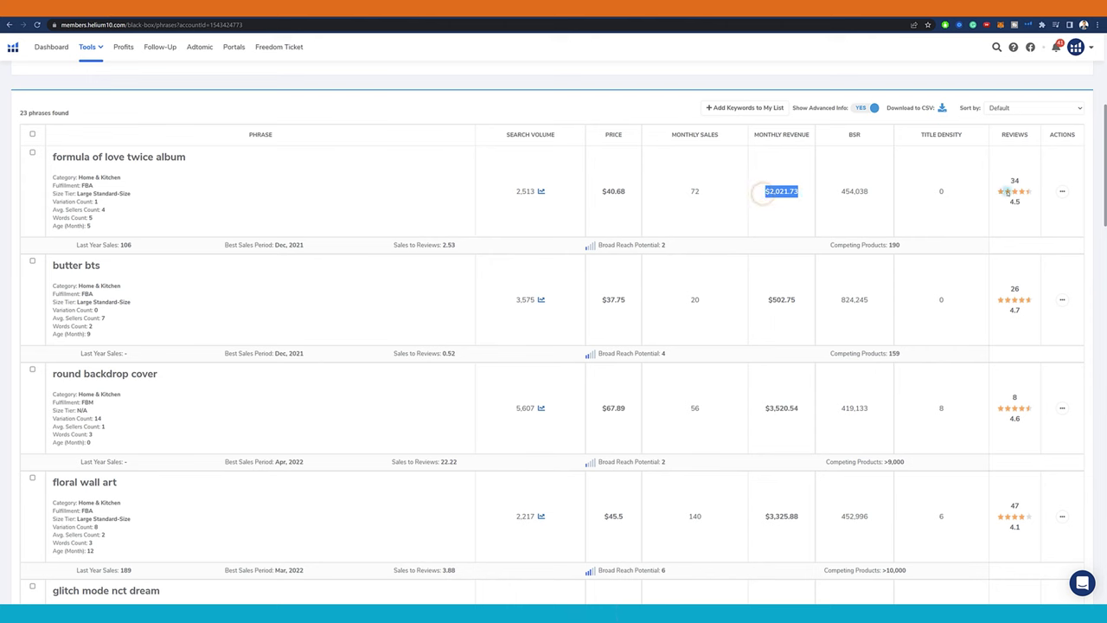
left_click(1061, 191)
left_click(1058, 211)
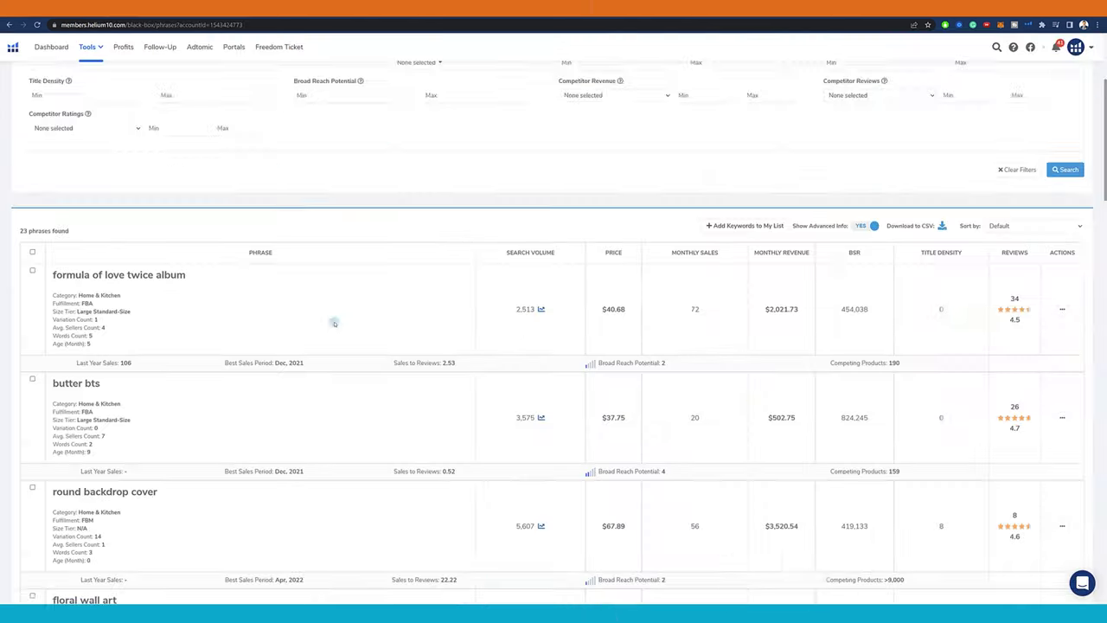
Check the number of competing products for the phrase "round backdrop cover".
scroll(129, 250, "down", 3)
triple_click(111, 235)
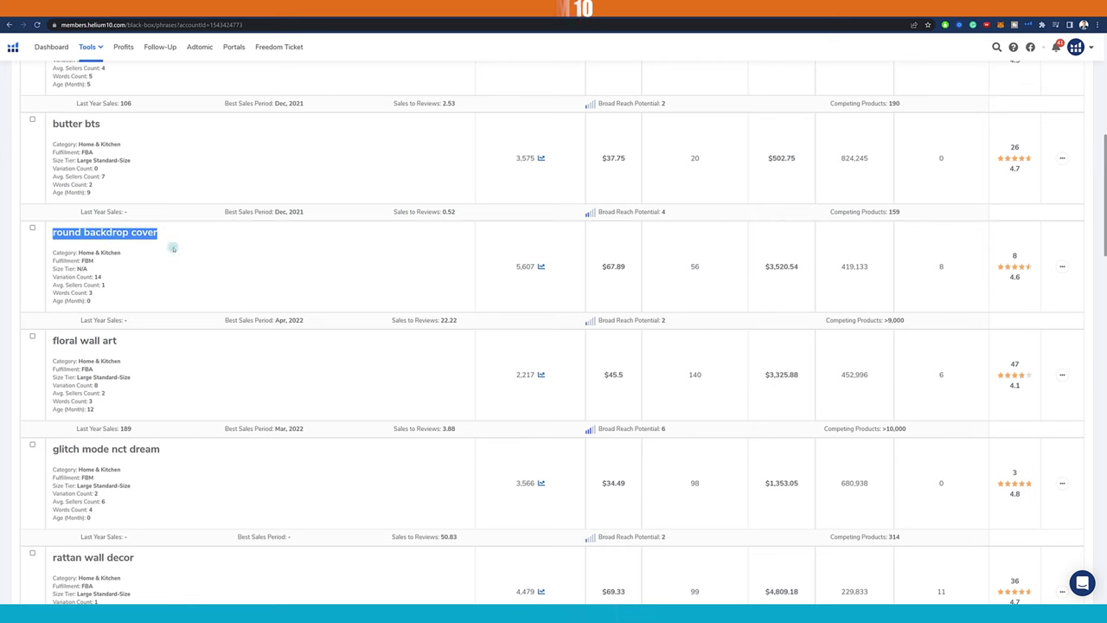
double_click(891, 320)
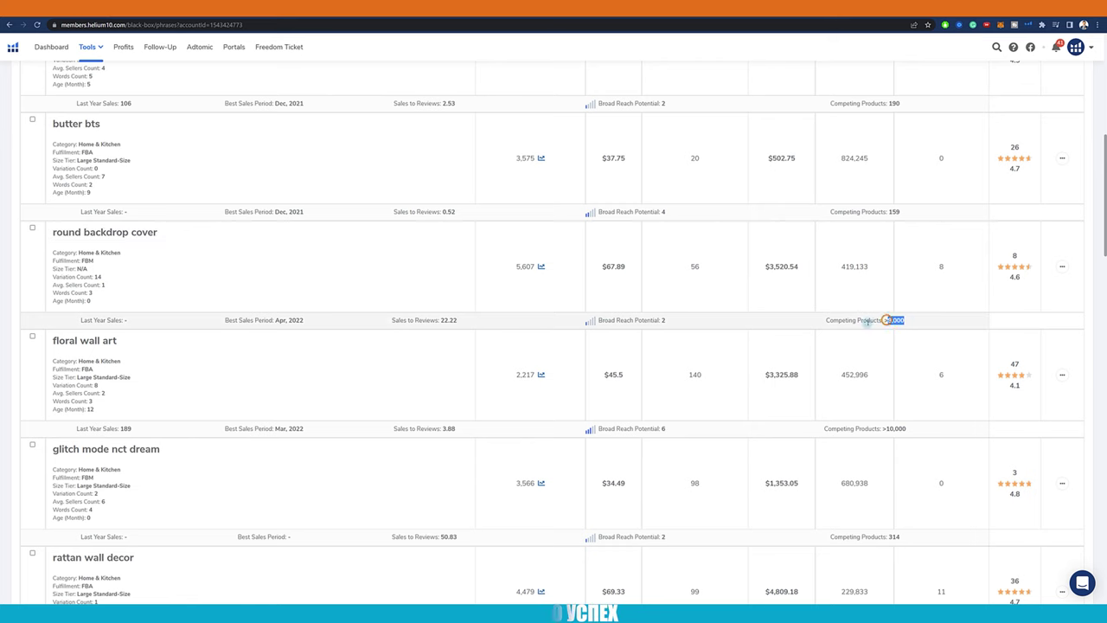
Examine the monthly revenue and search volume of "optical illusion rug" on the second page of results.
scroll(890, 327, "down", 4)
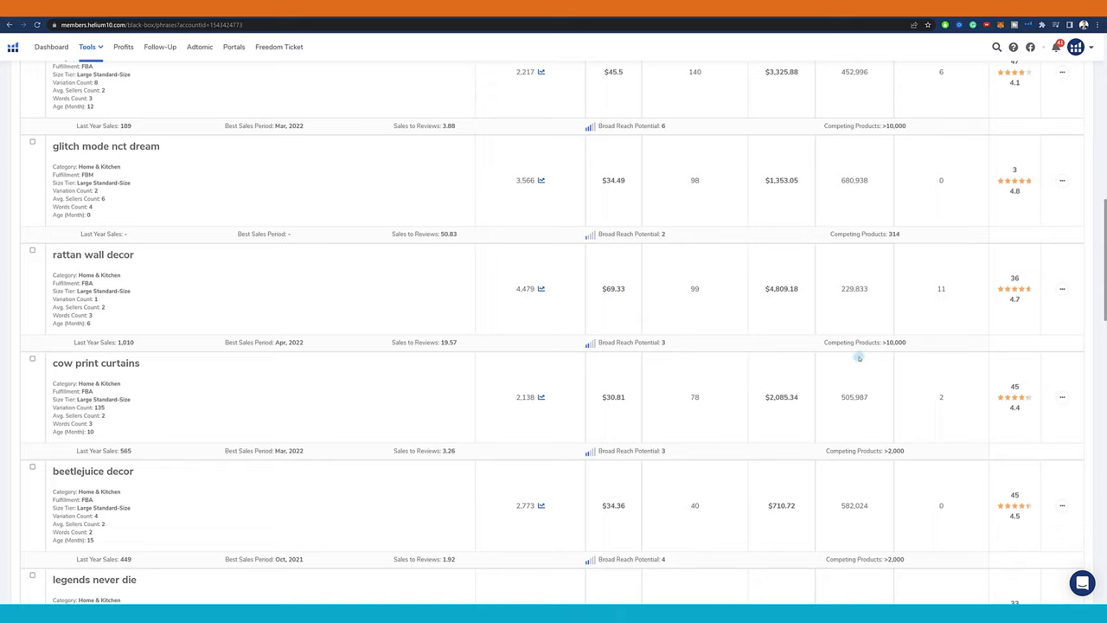
scroll(859, 357, "down", 8)
scroll(321, 386, "up", 20)
scroll(254, 387, "down", 3)
triple_click(117, 340)
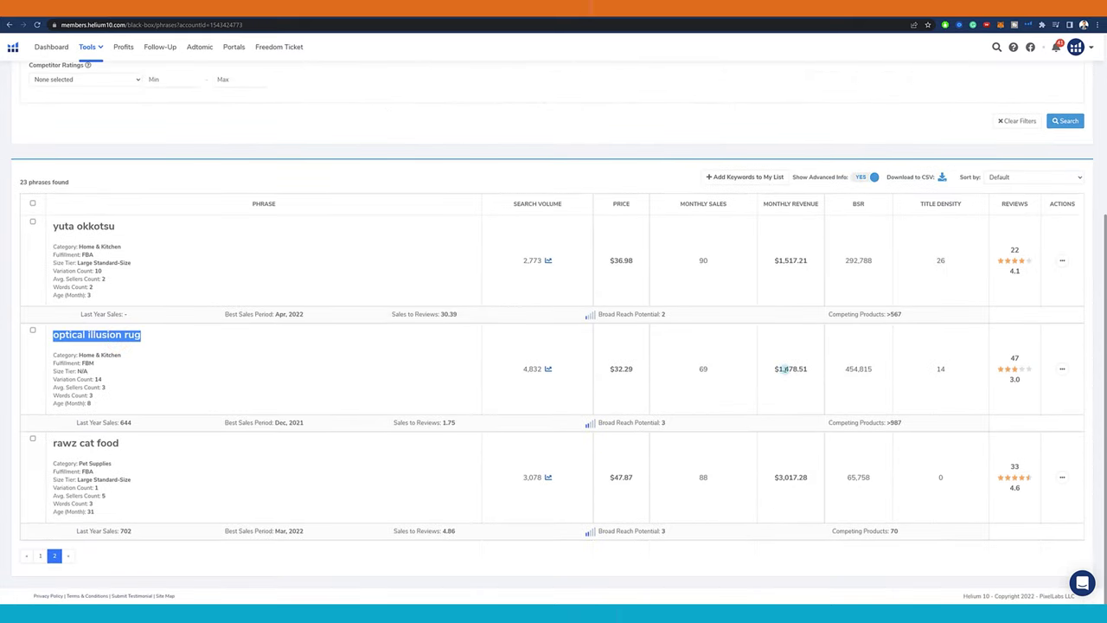
double_click(789, 370)
double_click(532, 369)
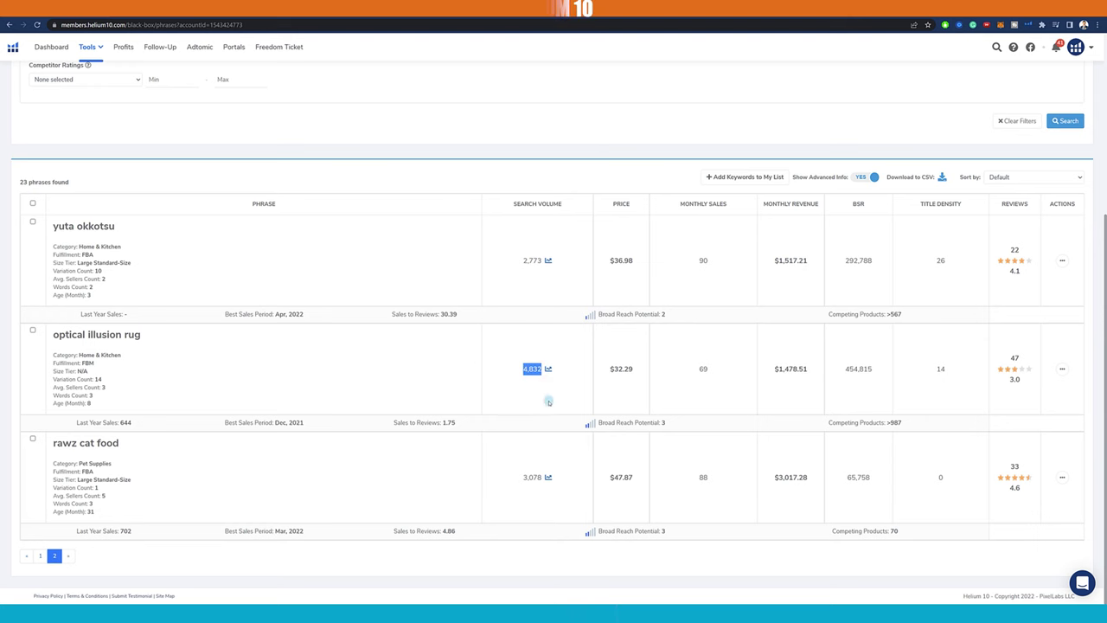
View the phrase "optical illusion rug" on Amazon and inspect the photos of the 3D Vortex Optical Illusion Rug listing.
left_click(1060, 371)
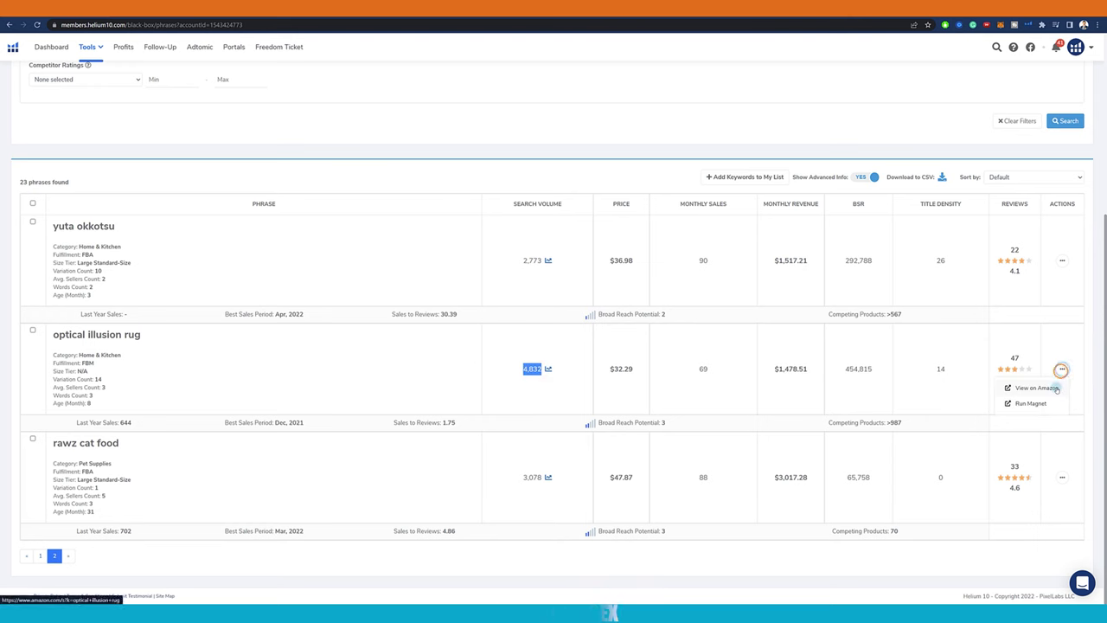
left_click(1033, 387)
scroll(80, 299, "down", 2)
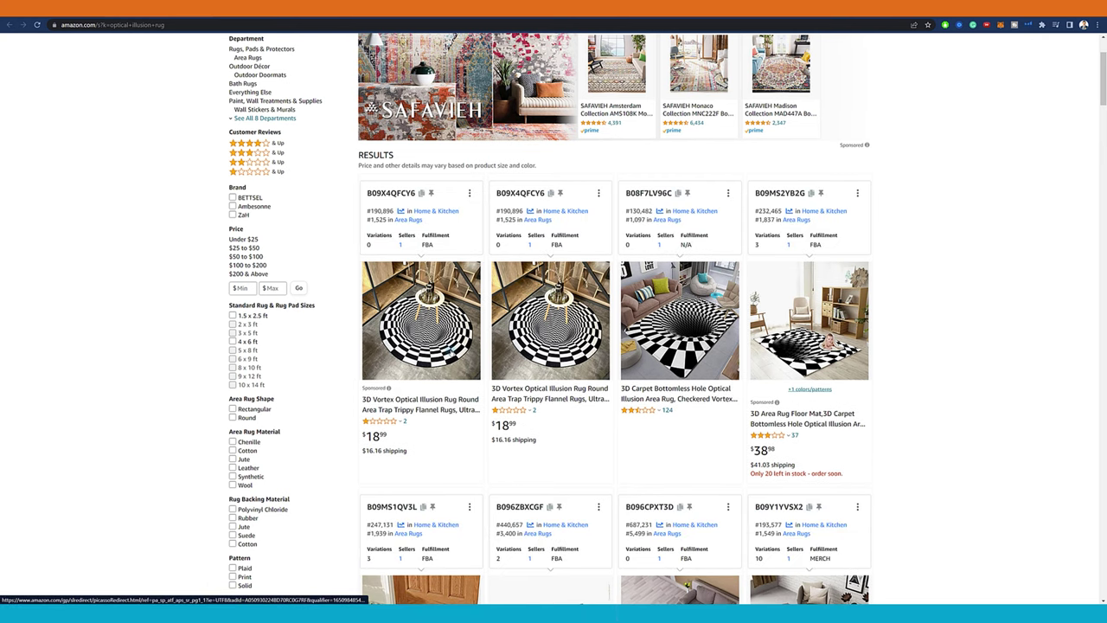
left_click(562, 331)
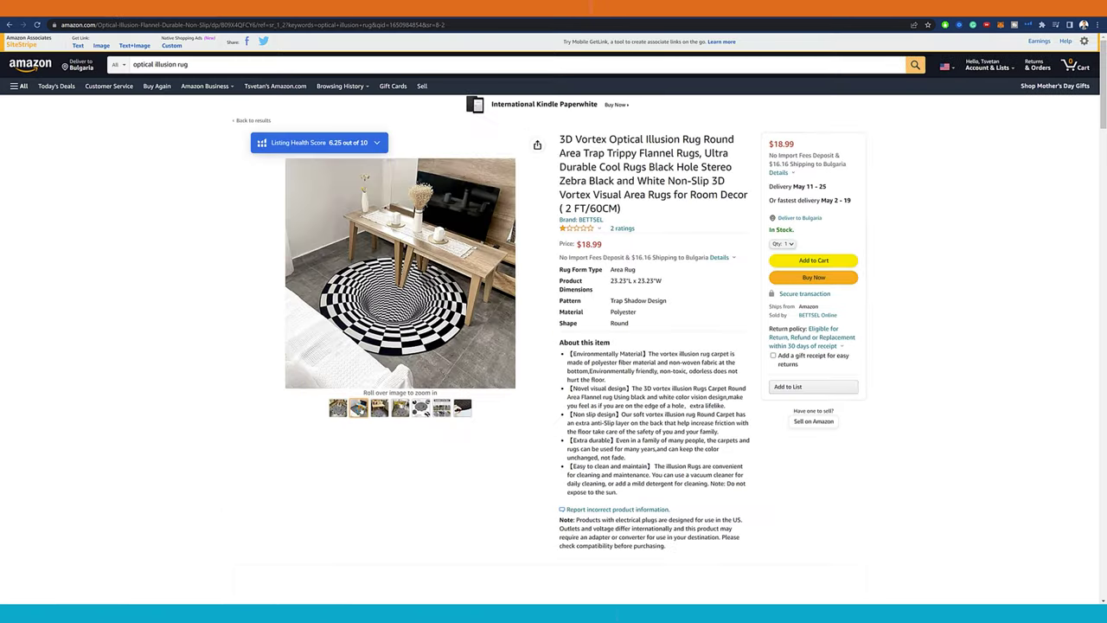
mouse_move(379, 408)
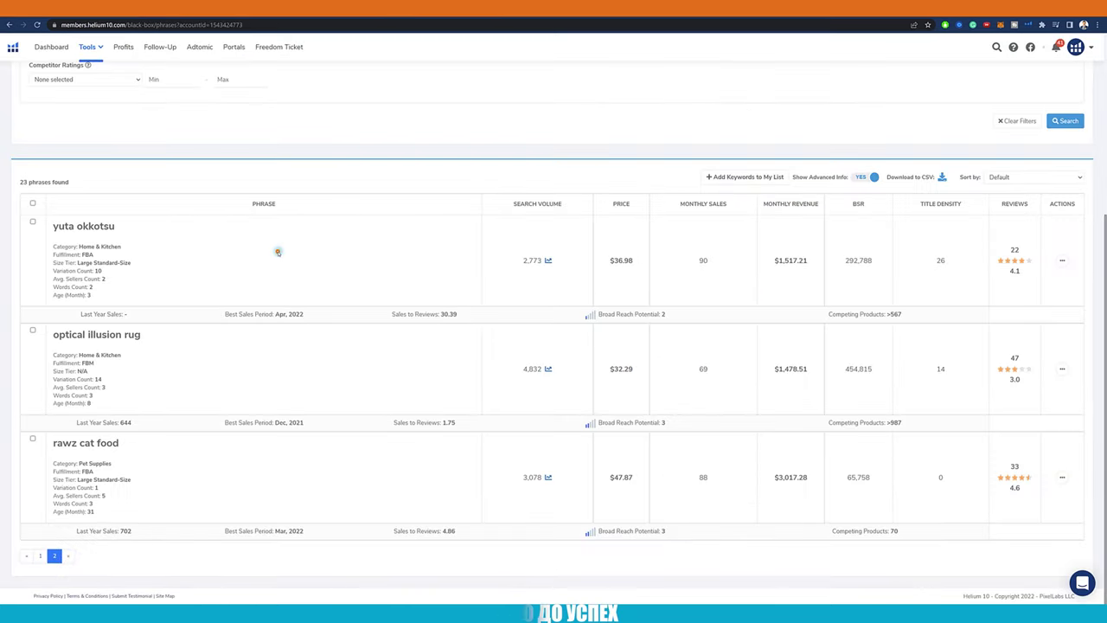
left_click(277, 251)
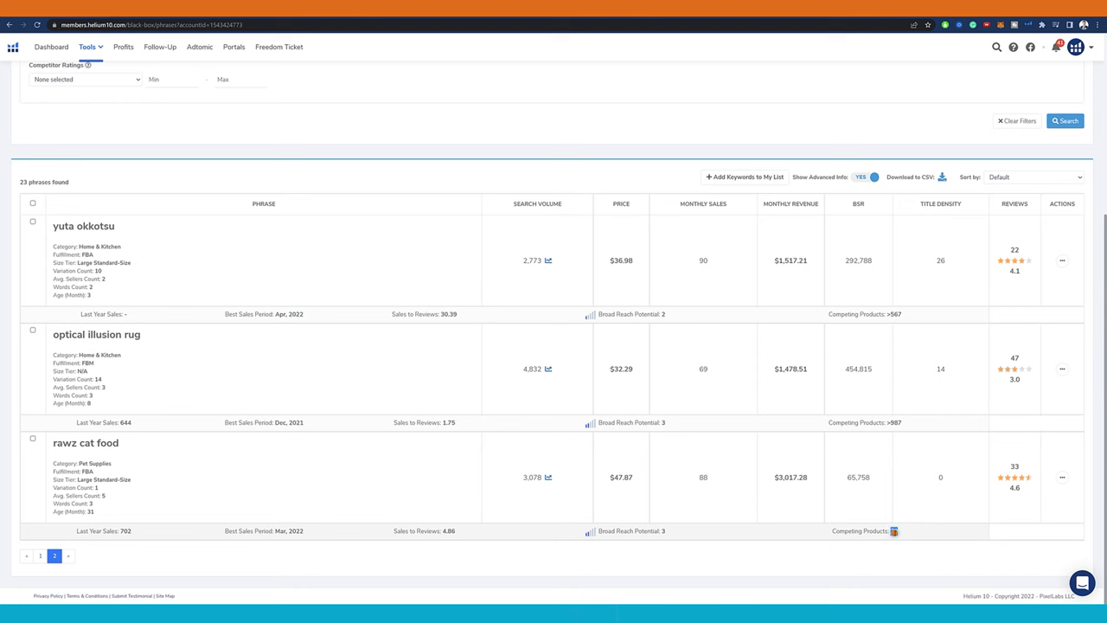
Check the competing products and monthly revenue of "rawz cat food" and view the phrase on Amazon.
triple_click(894, 531)
triple_click(777, 481)
left_click(1061, 476)
left_click(1030, 494)
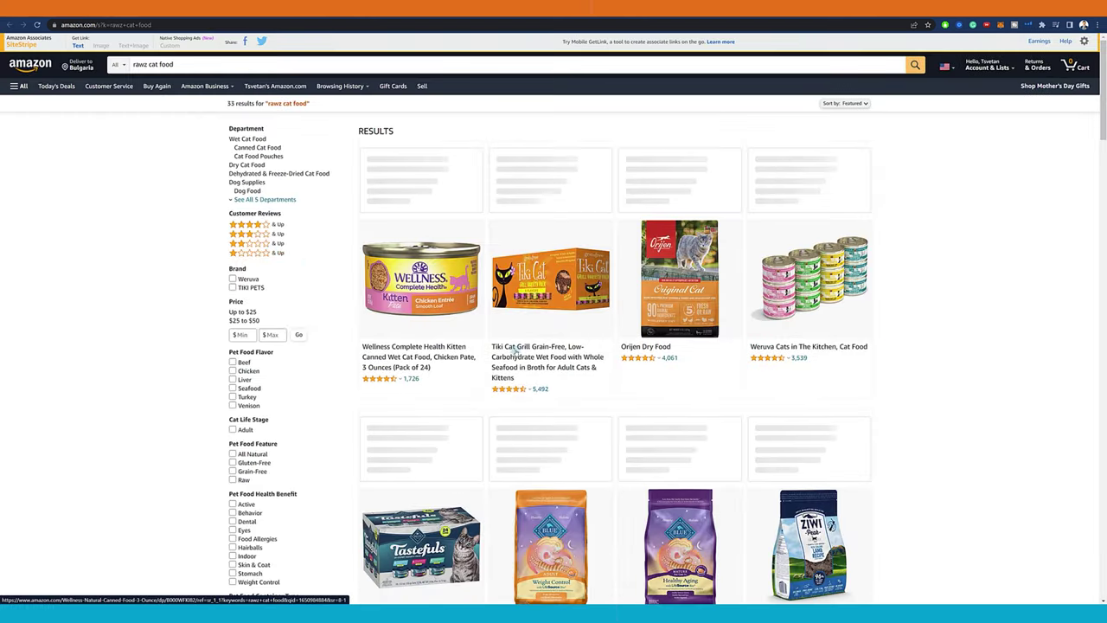
scroll(515, 350, "down", 3)
scroll(574, 309, "up", 2)
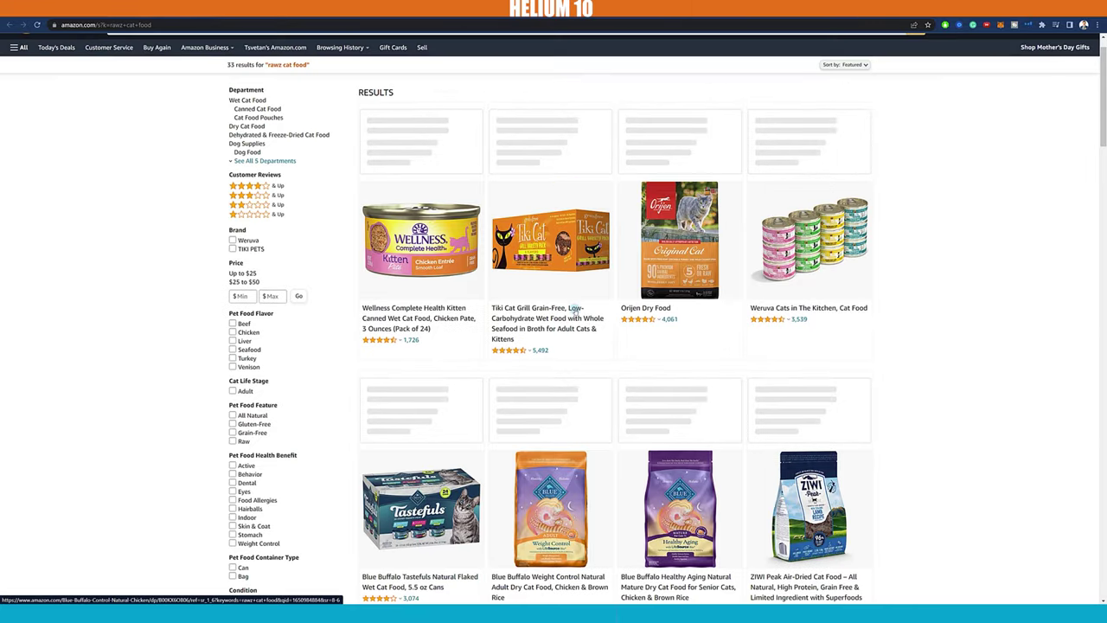
scroll(574, 310, "up", 1)
key("ctrl+w")
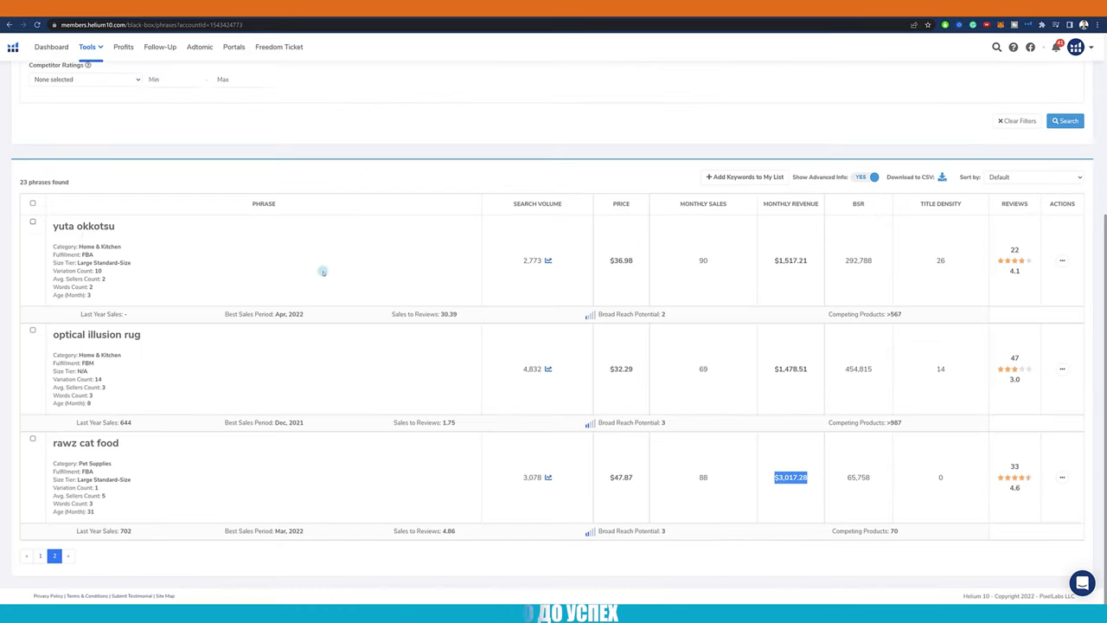
Open the Competitors research in Black Box, and search Amazon for "fitness".
scroll(326, 105, "up", 3)
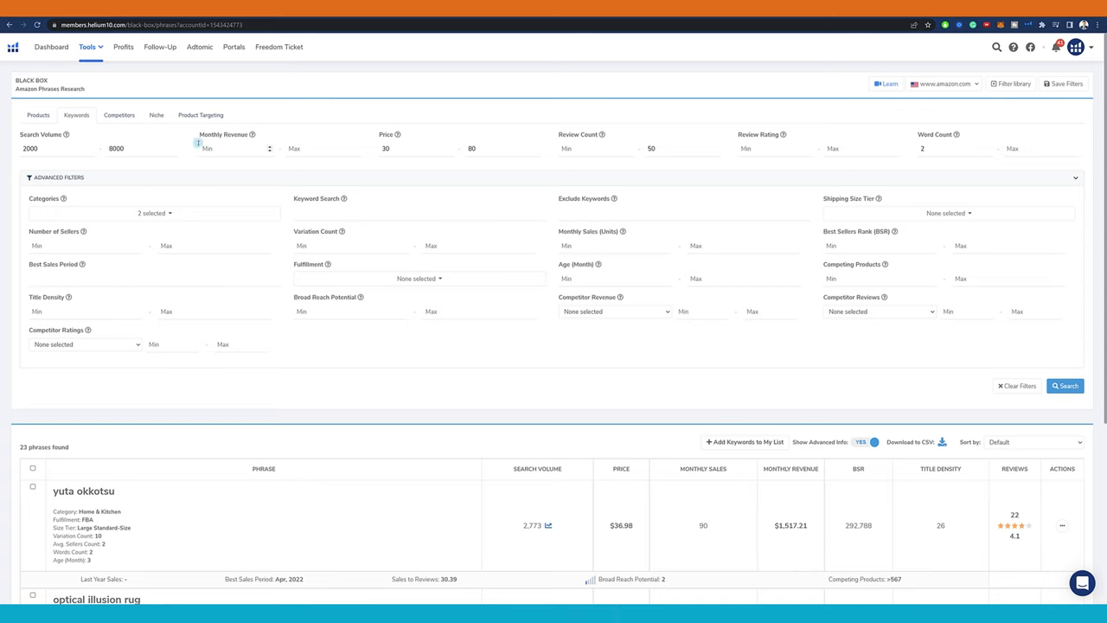
left_click(121, 116)
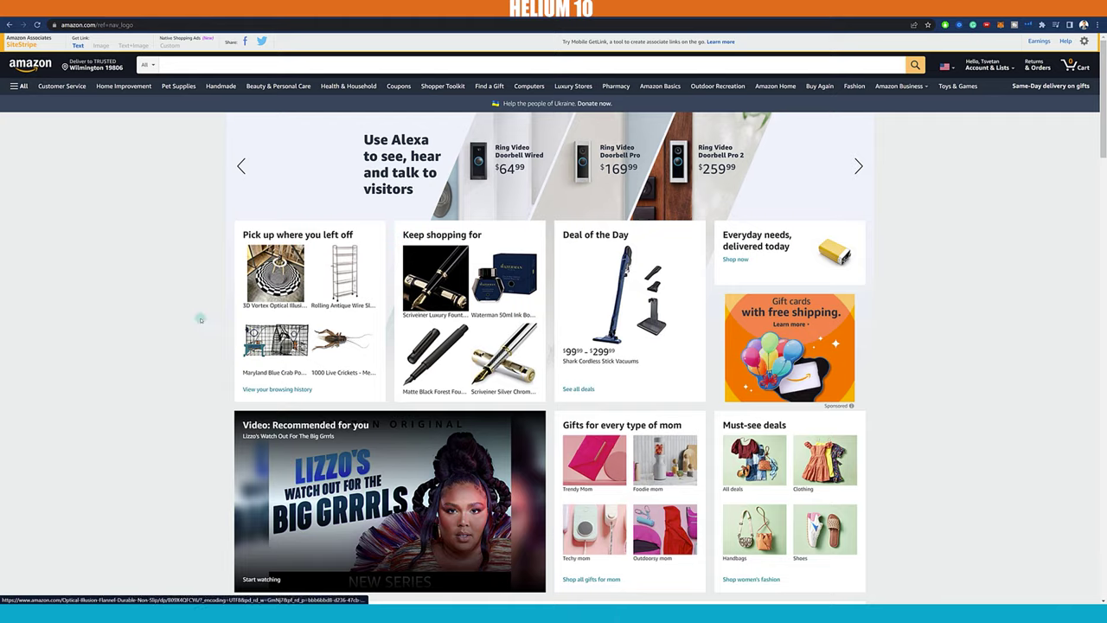
left_click(195, 66)
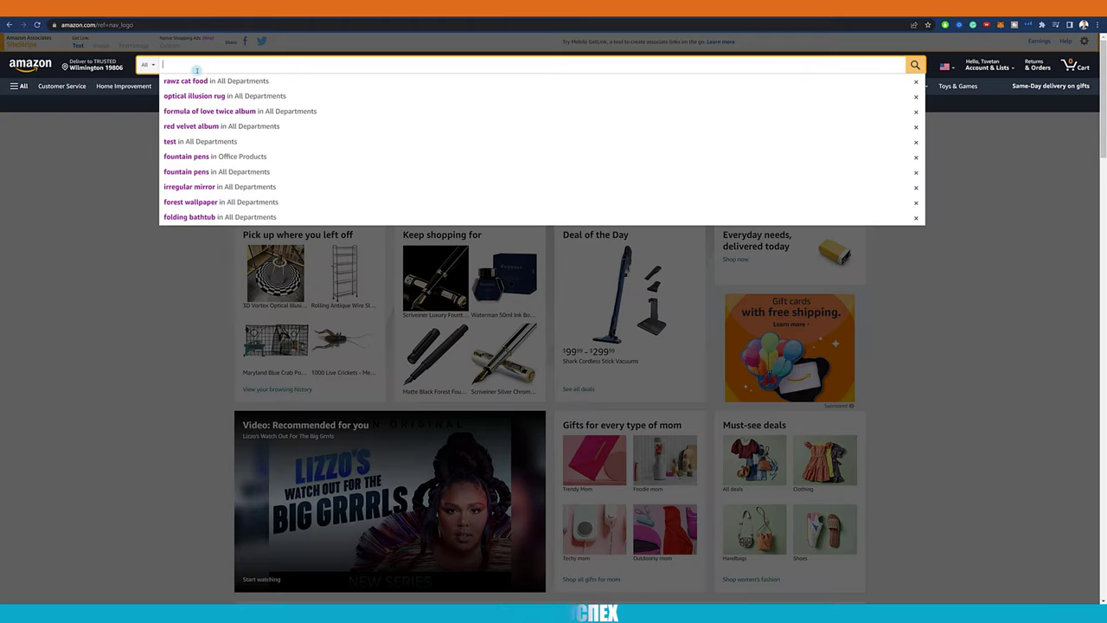
type("fitness")
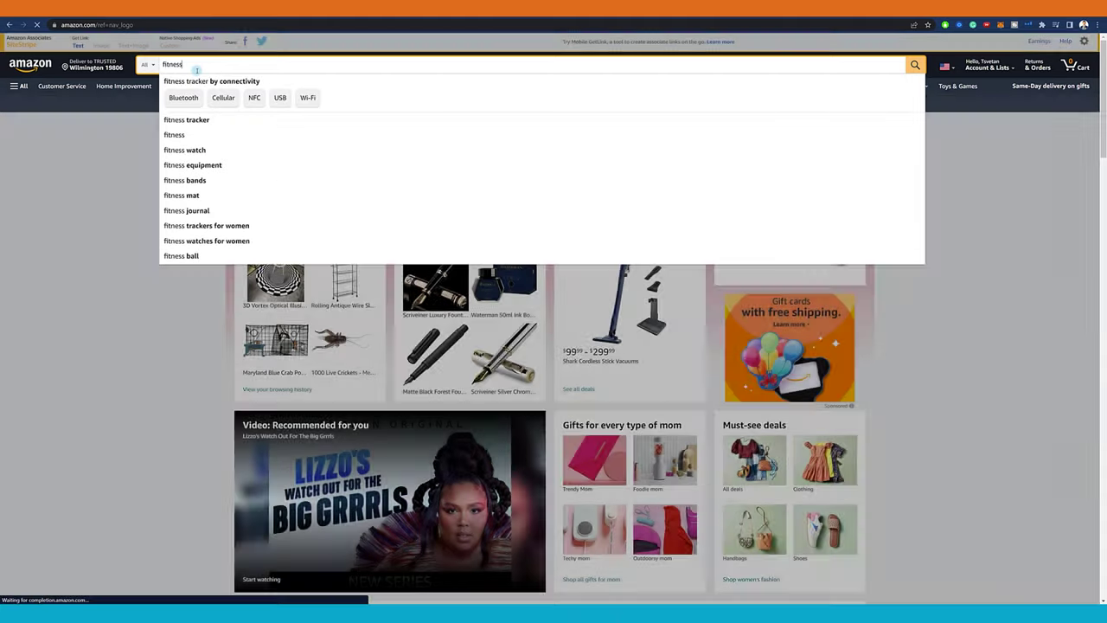
key("Return")
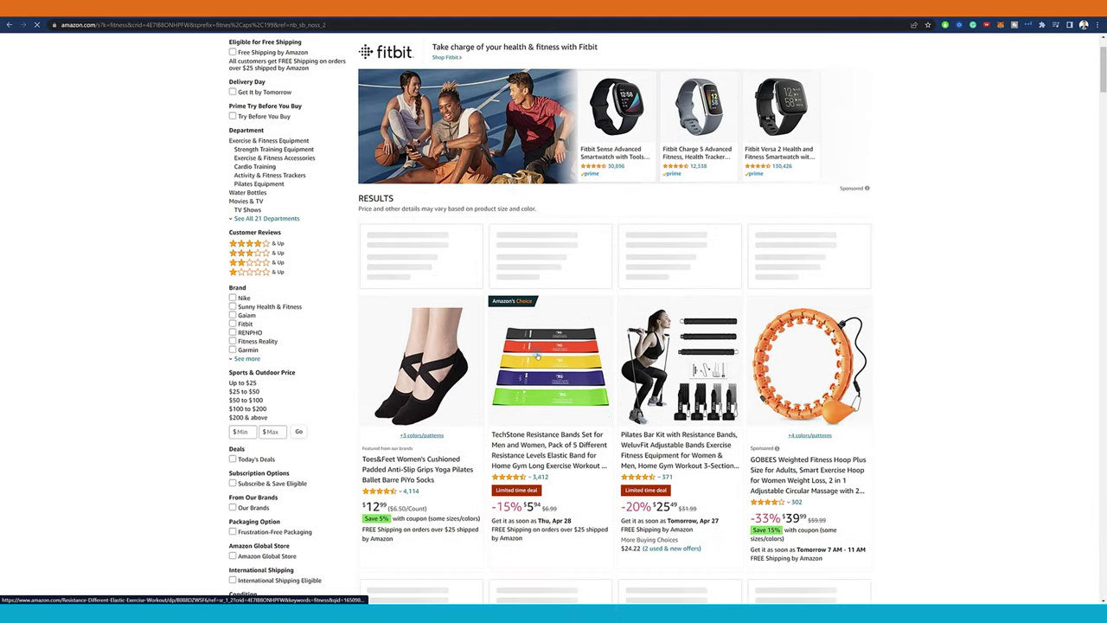
Open the TechStone Resistance Bands listing, pick out the ASIN in its page address and return to the search results.
left_click(546, 372)
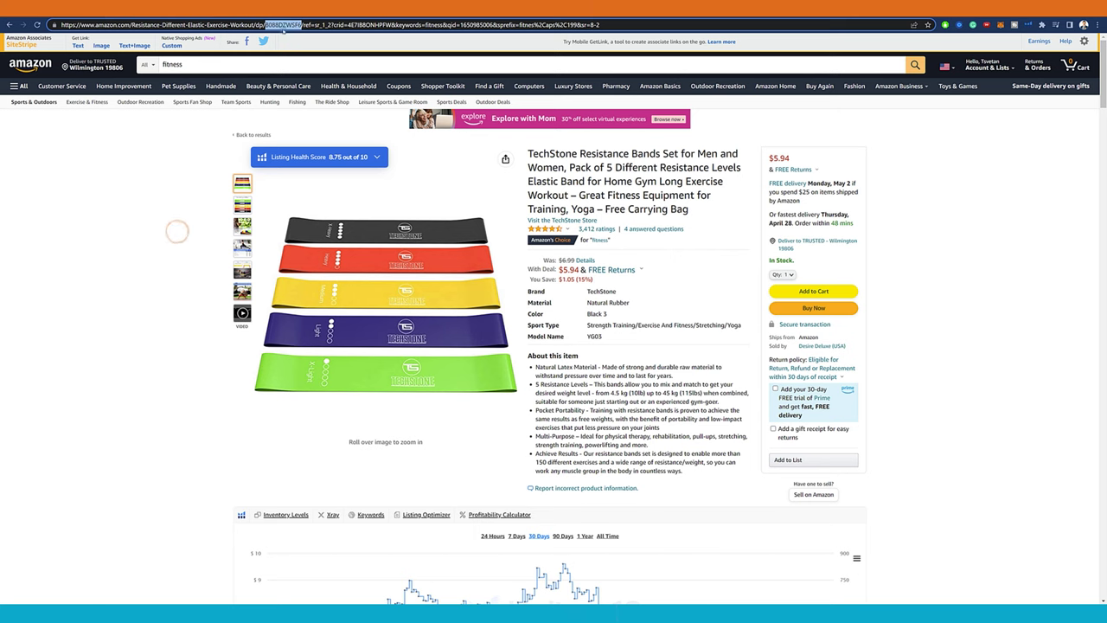
double_click(283, 25)
key("alt+Left")
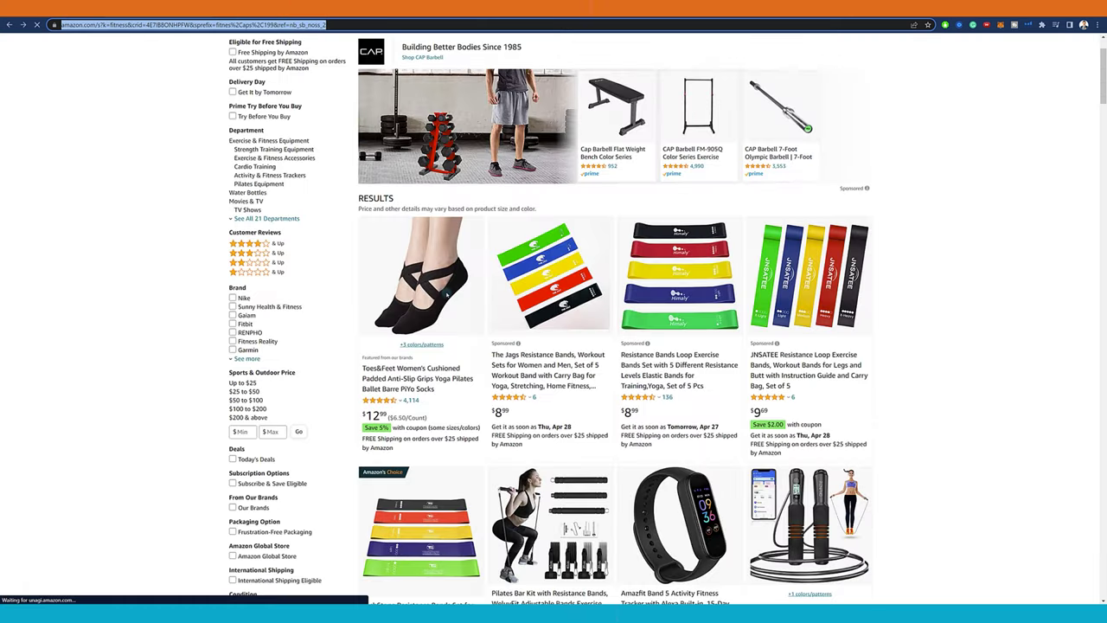
Examine the ASIN details shown above the fitness products and look at the Helium 10 browser extension.
scroll(702, 349, "down", 4)
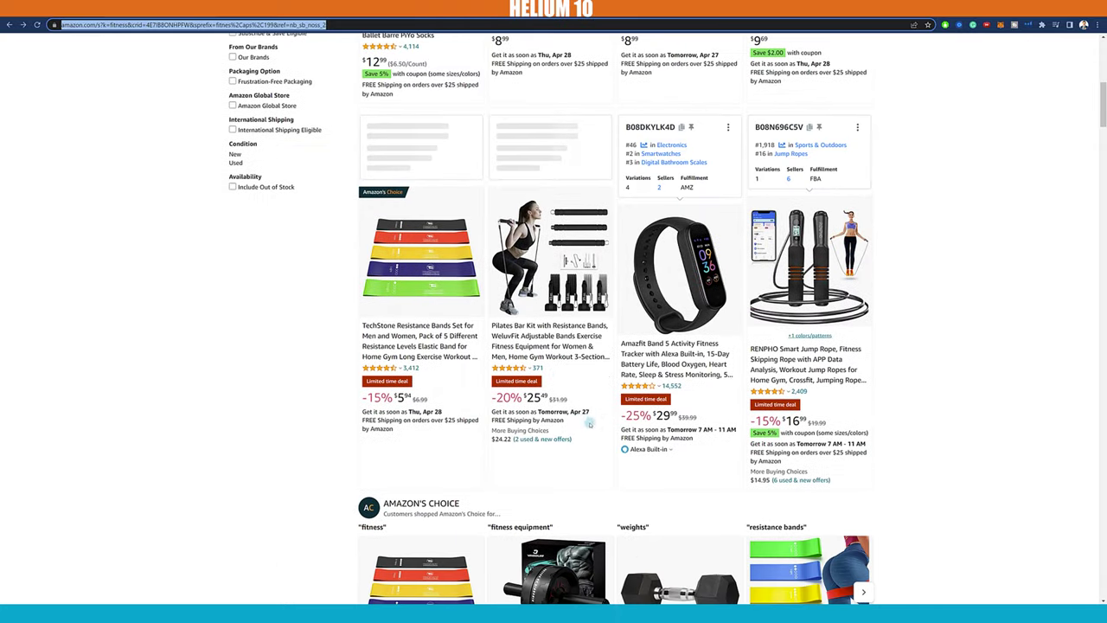
scroll(553, 328, "up", 1)
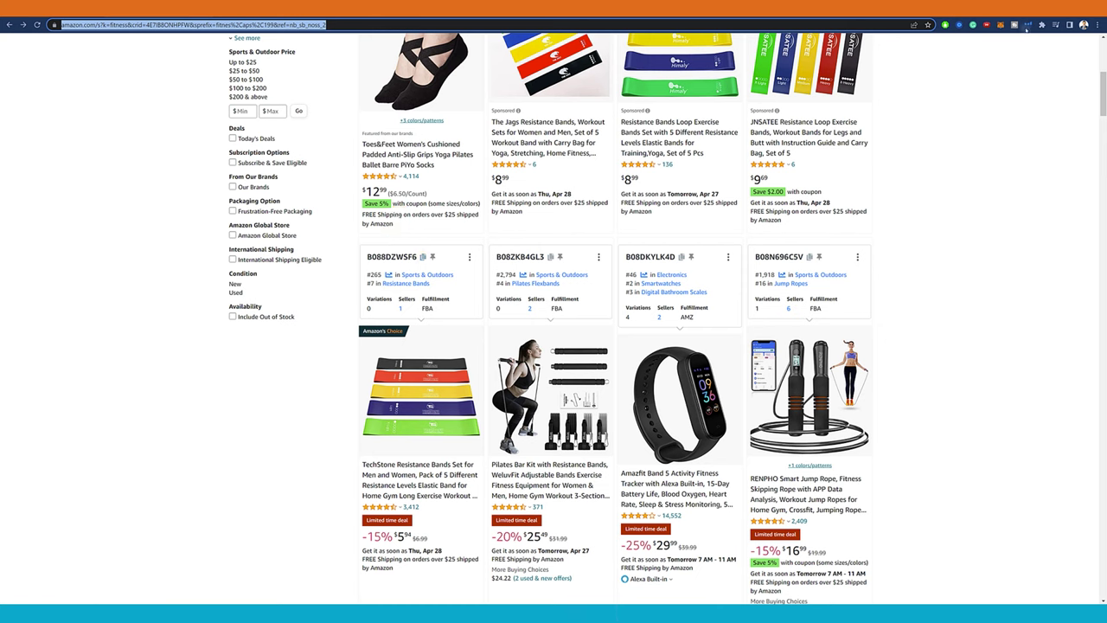
left_click(1027, 24)
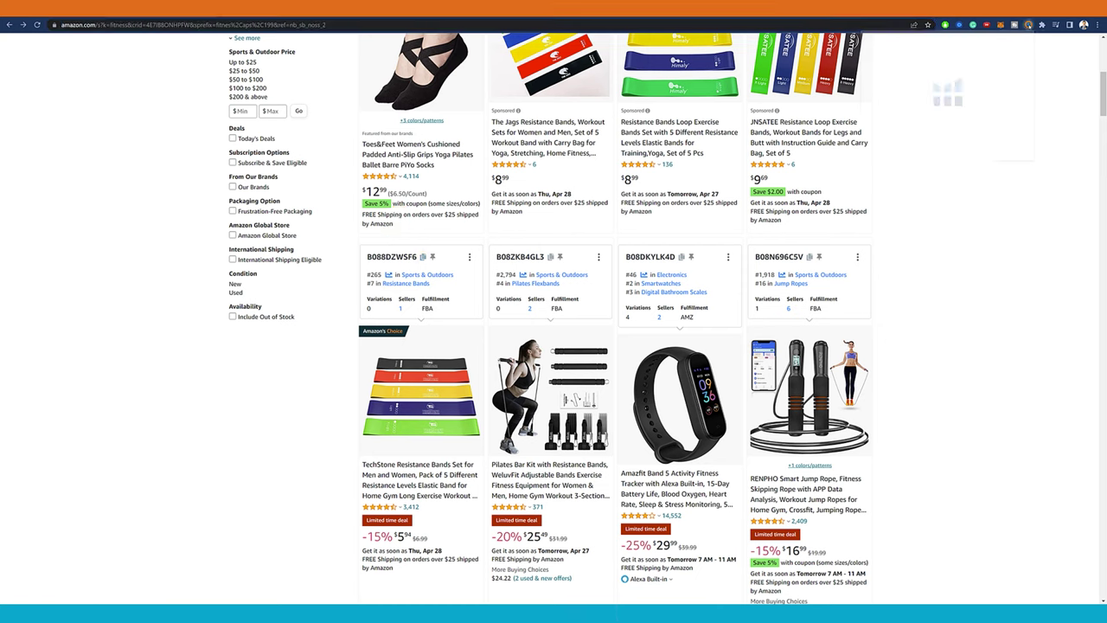
left_click(983, 329)
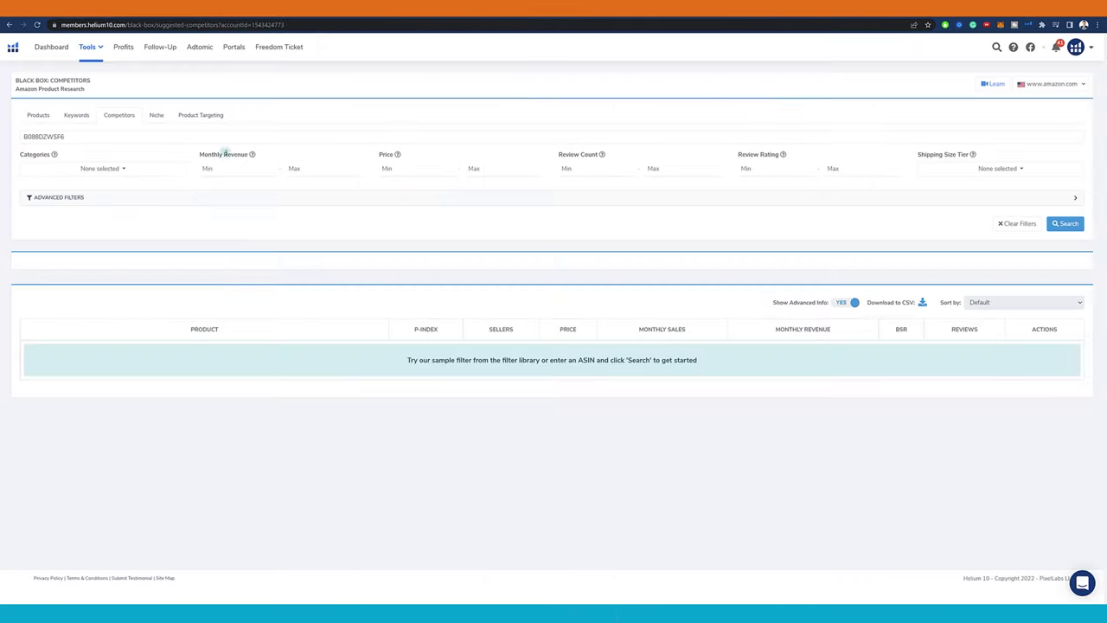
Search Black Box for competitors of the ASIN B088DZWSF6 and look over the first matching products.
left_click(81, 136)
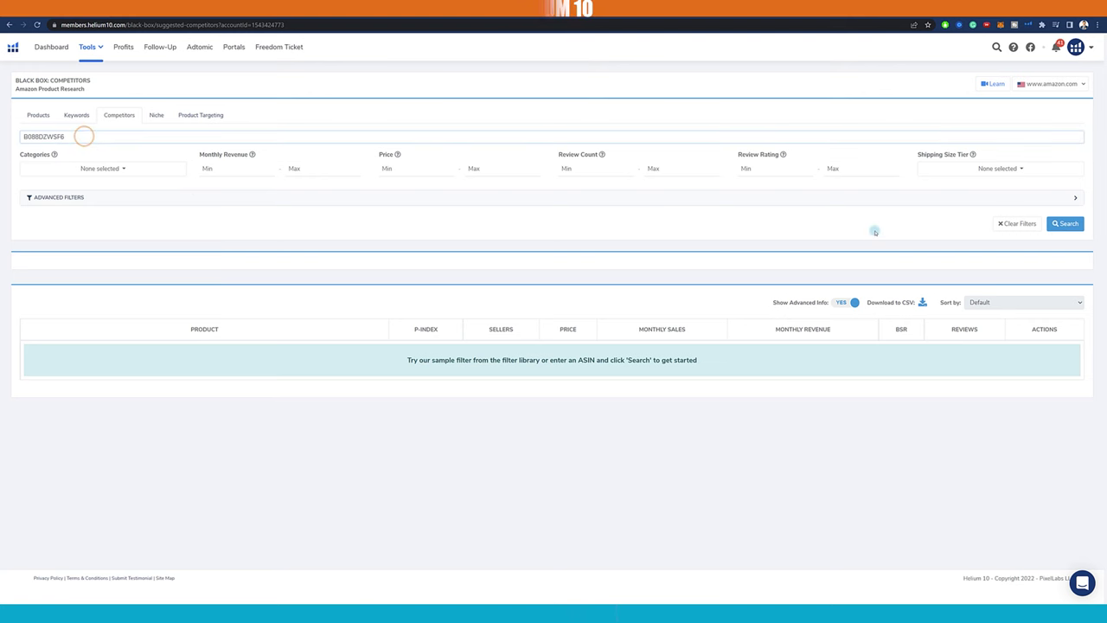
left_click(1055, 223)
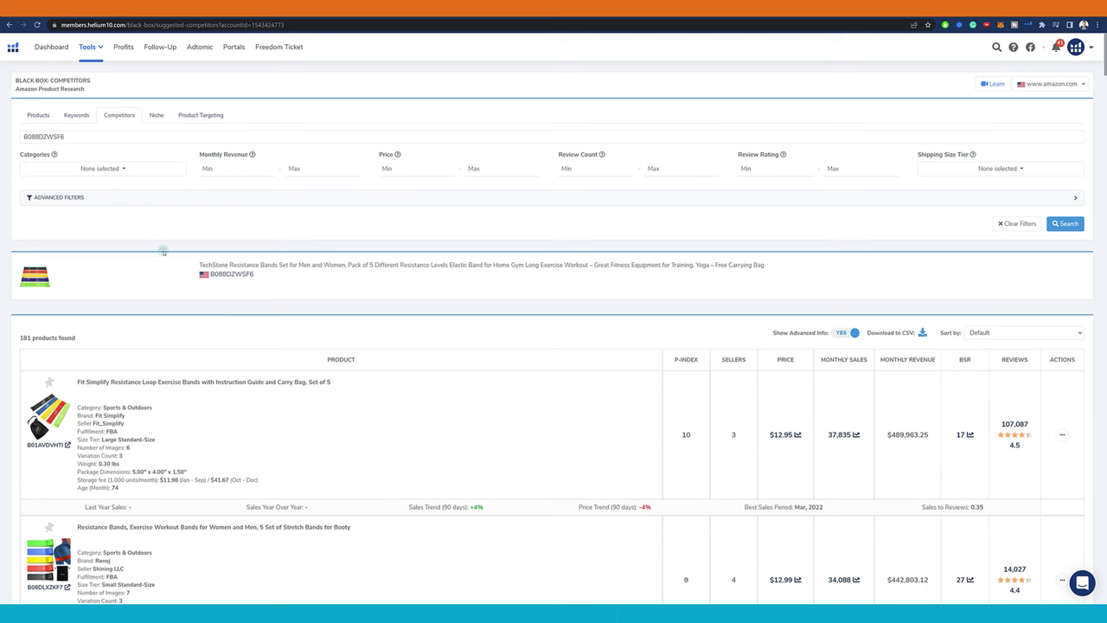
scroll(384, 270, "down", 3)
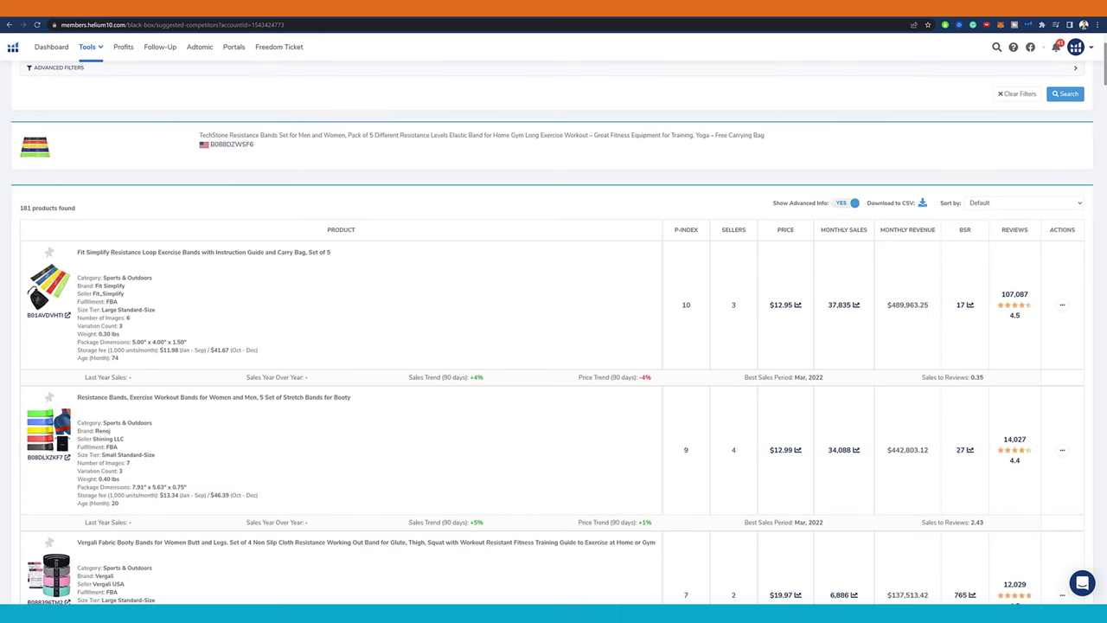
scroll(60, 229, "up", 3)
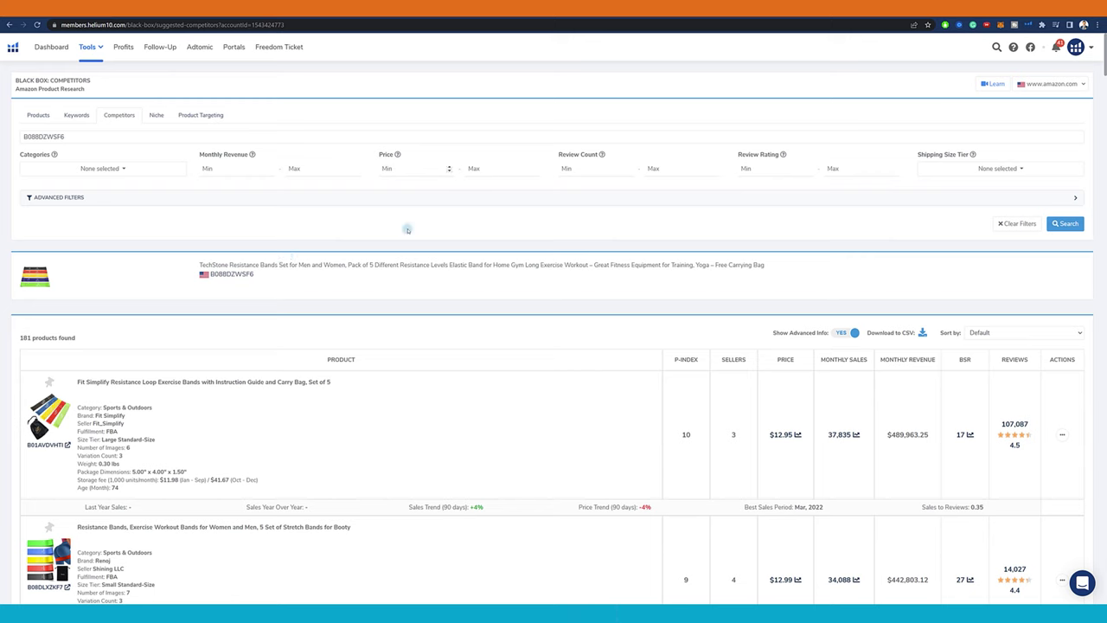
Limit the competitors' price to 30–80, rerun the search and look through the matching products.
left_click(471, 169)
type("60")
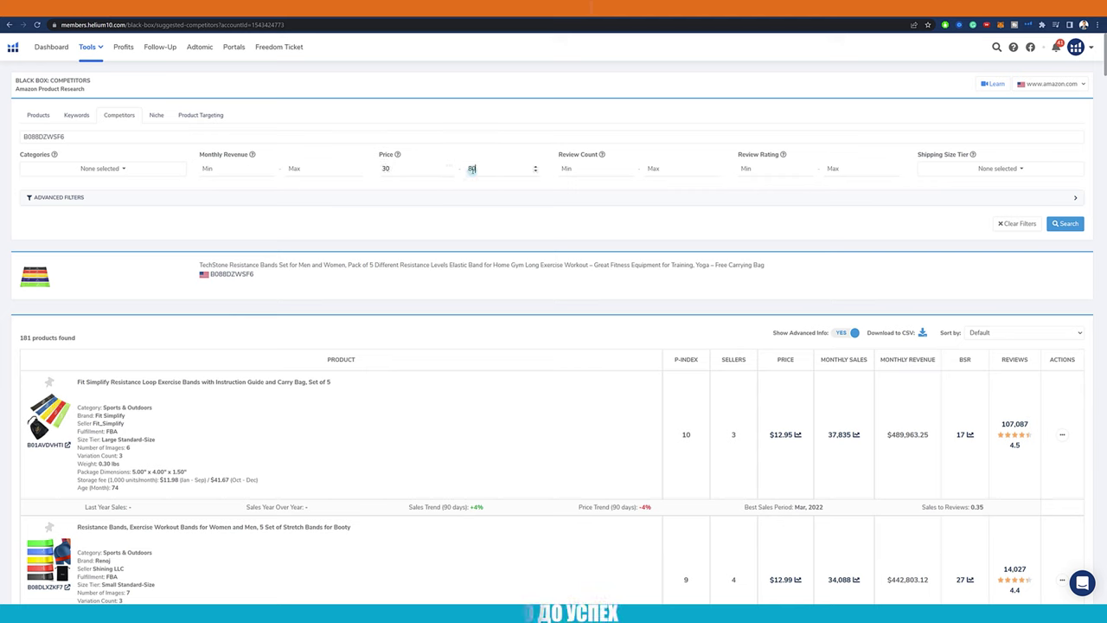
left_click(1065, 223)
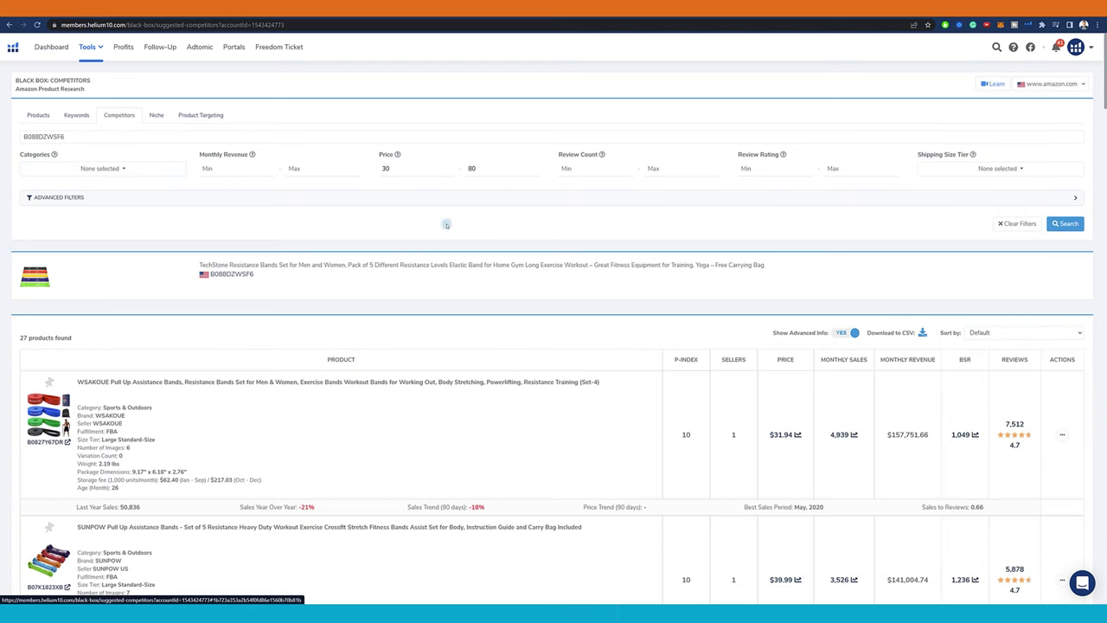
scroll(426, 221, "down", 6)
scroll(319, 193, "up", 3)
scroll(324, 195, "up", 4)
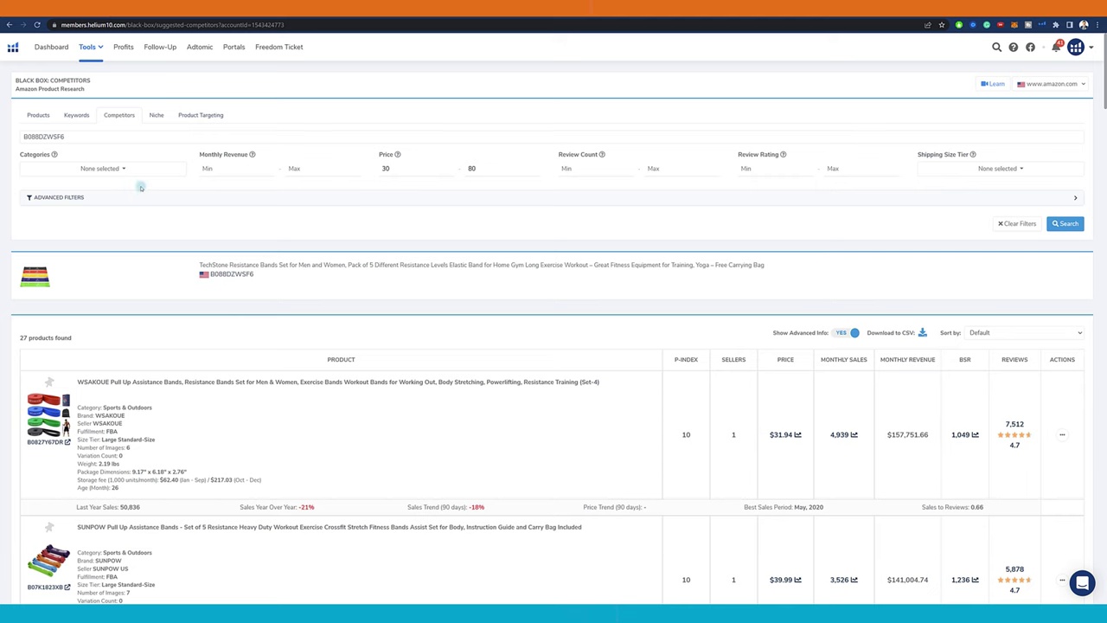
Run a Black Box Niche search for "Fitness Watch for Men", a phrase taken from the Amazfit Band 5 listing title on Amazon.
left_click(156, 114)
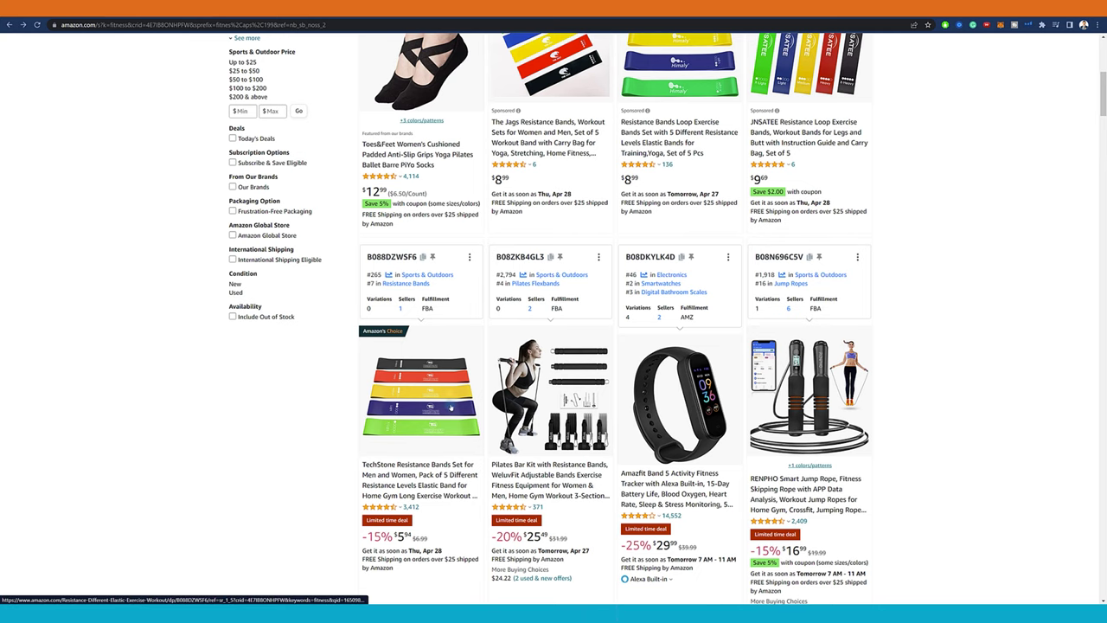
scroll(450, 407, "up", 3)
scroll(666, 492, "down", 3)
left_click(665, 492)
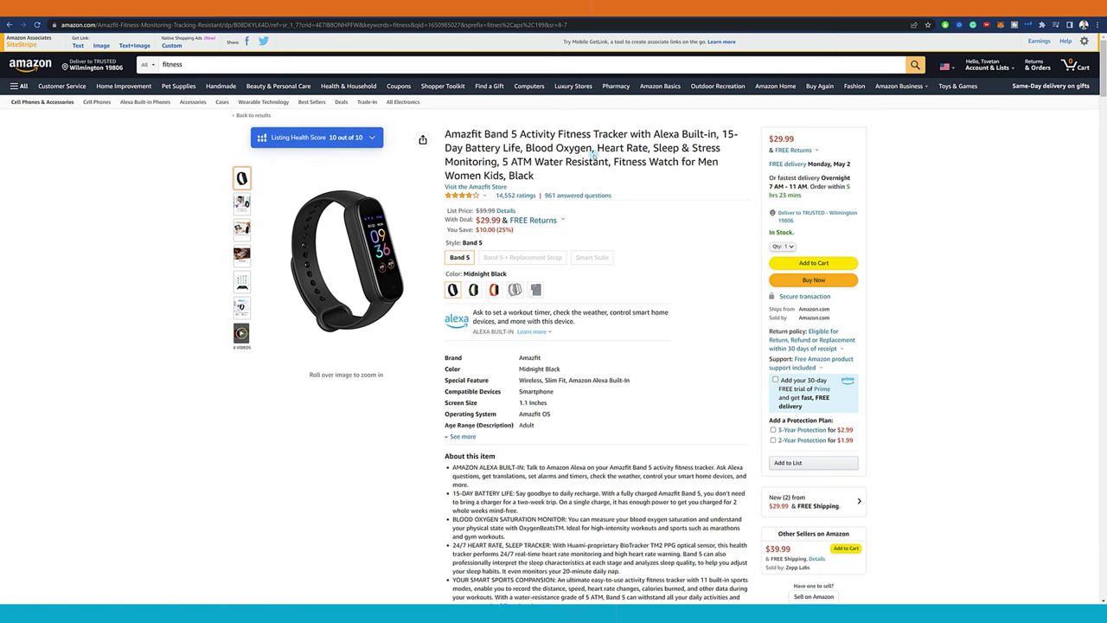
left_click_drag(613, 161, 679, 161)
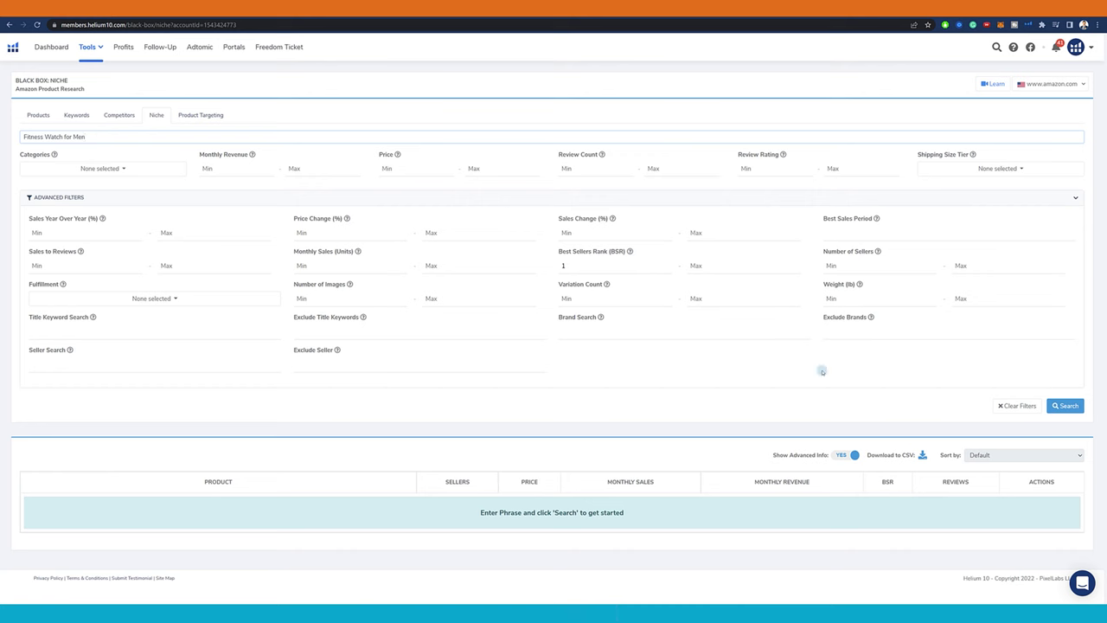
left_click(1071, 408)
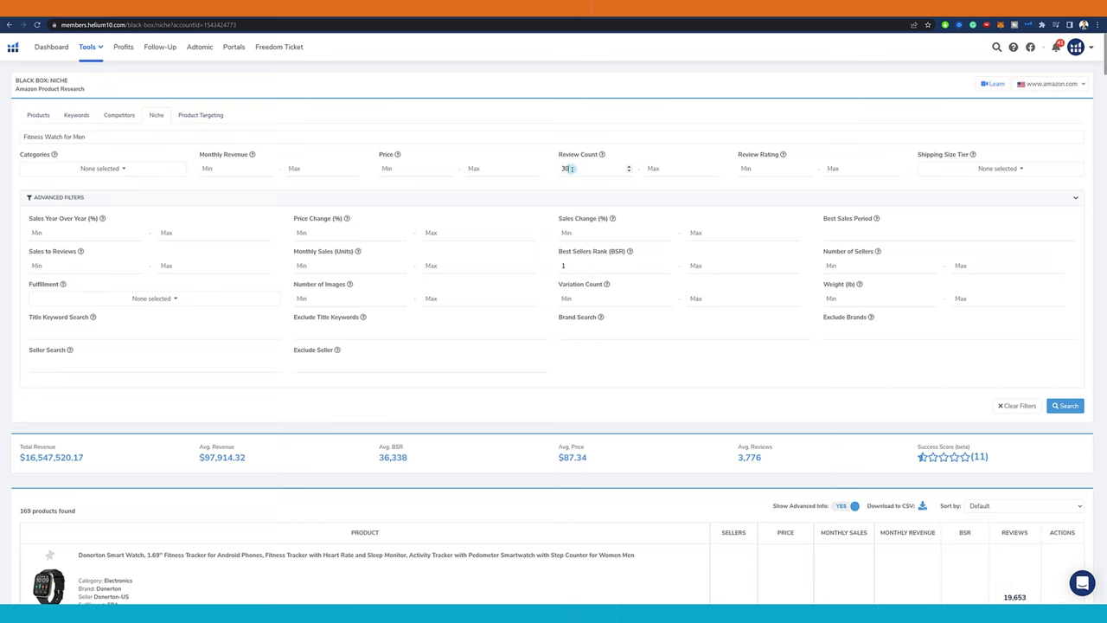
Limit the niche's review count to 30–80, rerun the search and look through the matching products.
left_click(659, 171)
type("80")
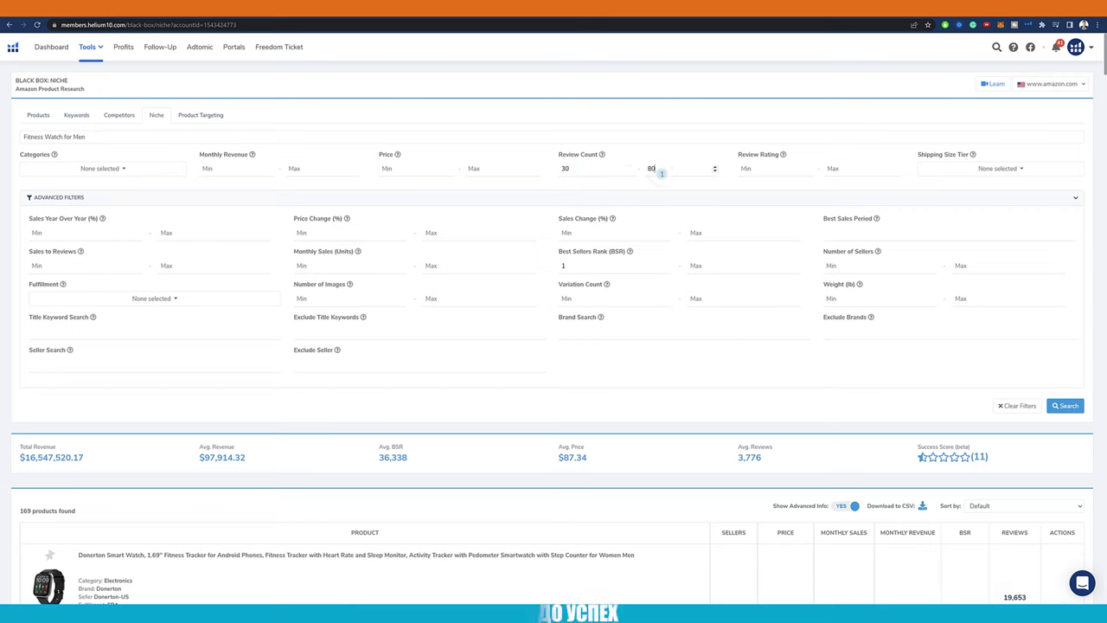
left_click(1065, 405)
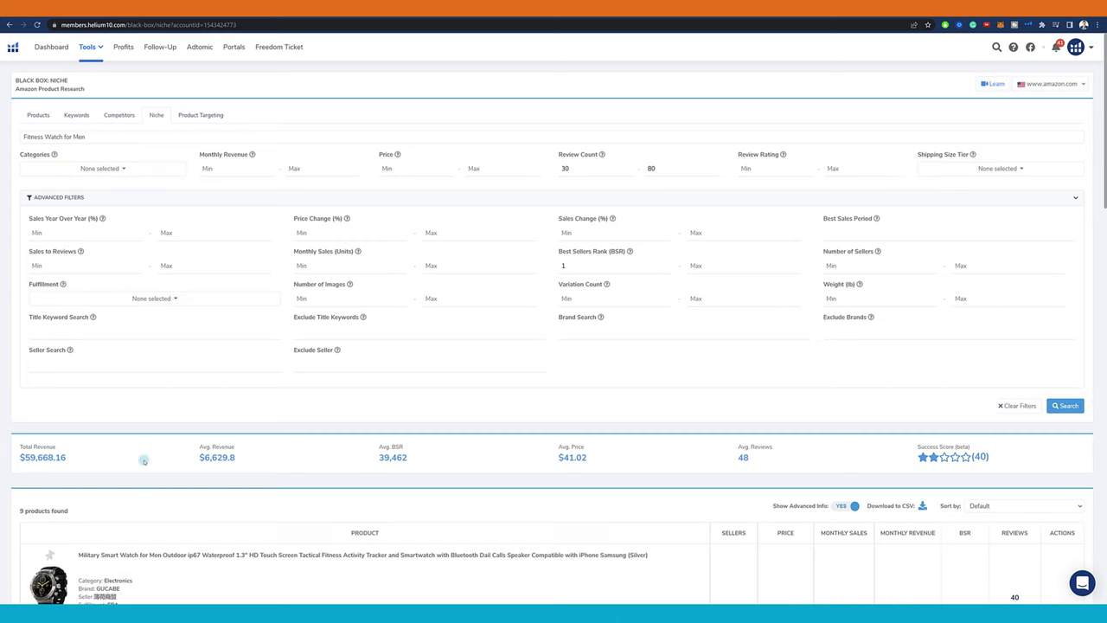
scroll(142, 380, "down", 3)
scroll(291, 417, "down", 10)
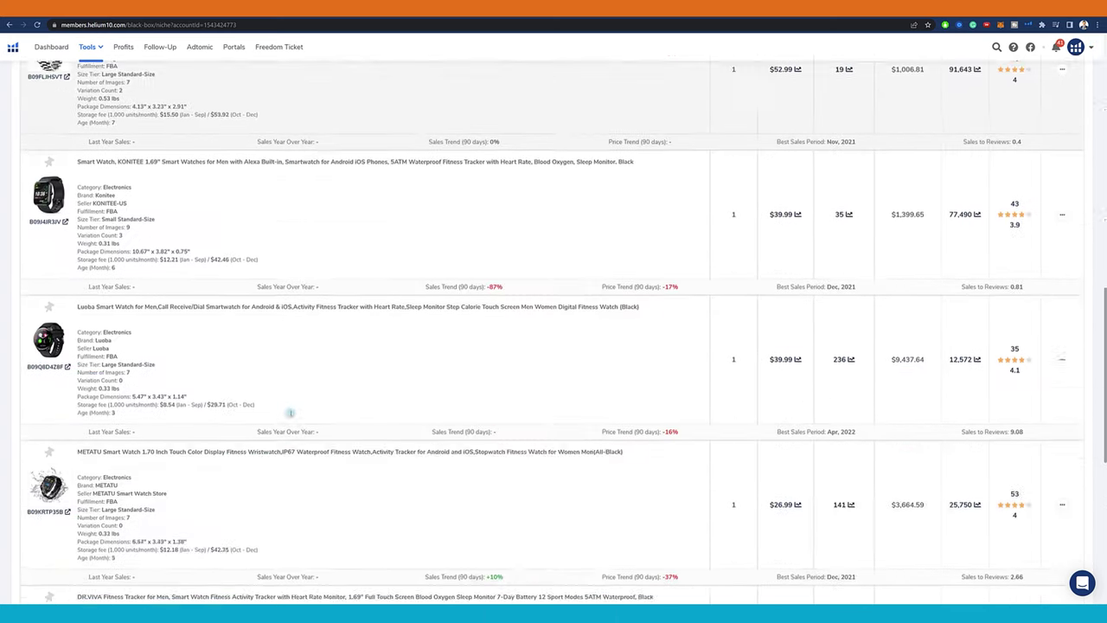
scroll(983, 353, "up", 5)
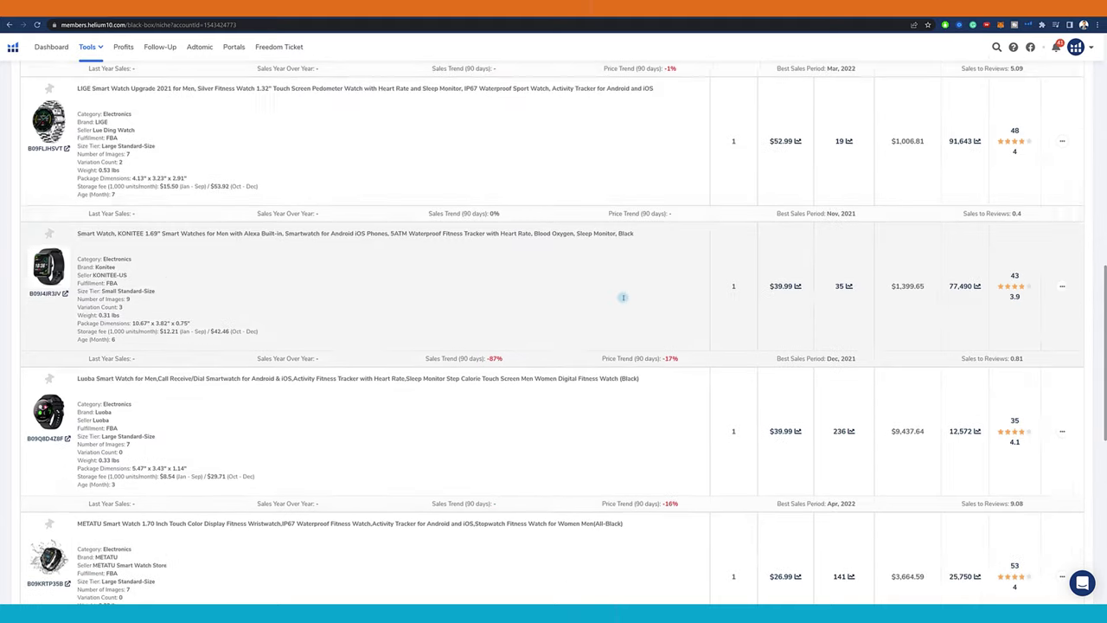
scroll(622, 297, "up", 6)
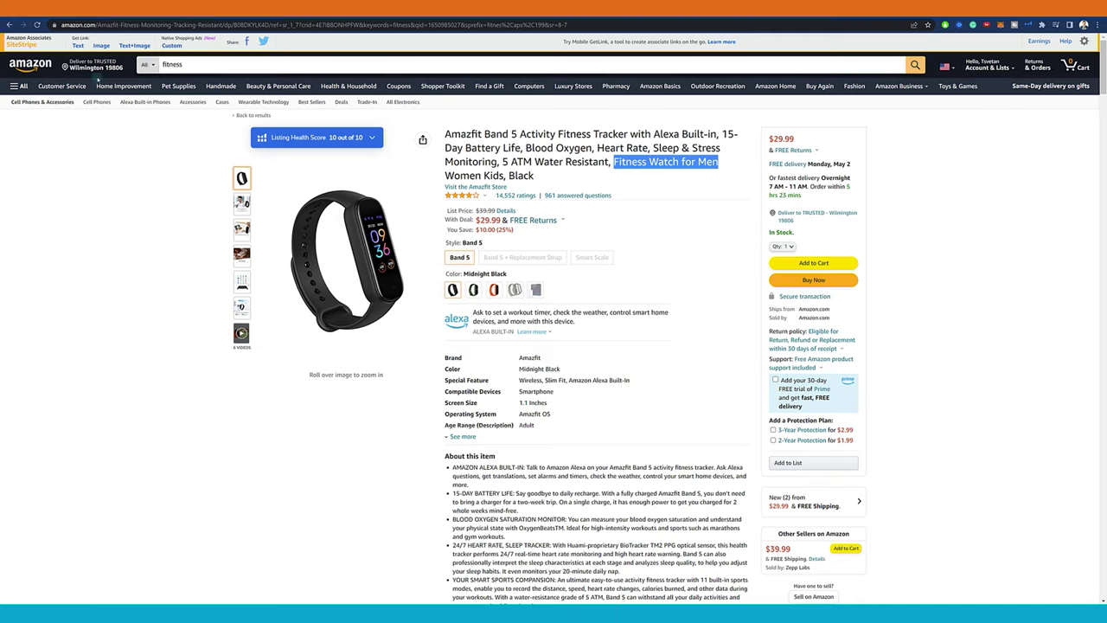
Run a Black Box Niche search for "Chrome Pen", a product idea taken from the Scriveiner silver chrome fountain pen listing on Amazon.
left_click(29, 64)
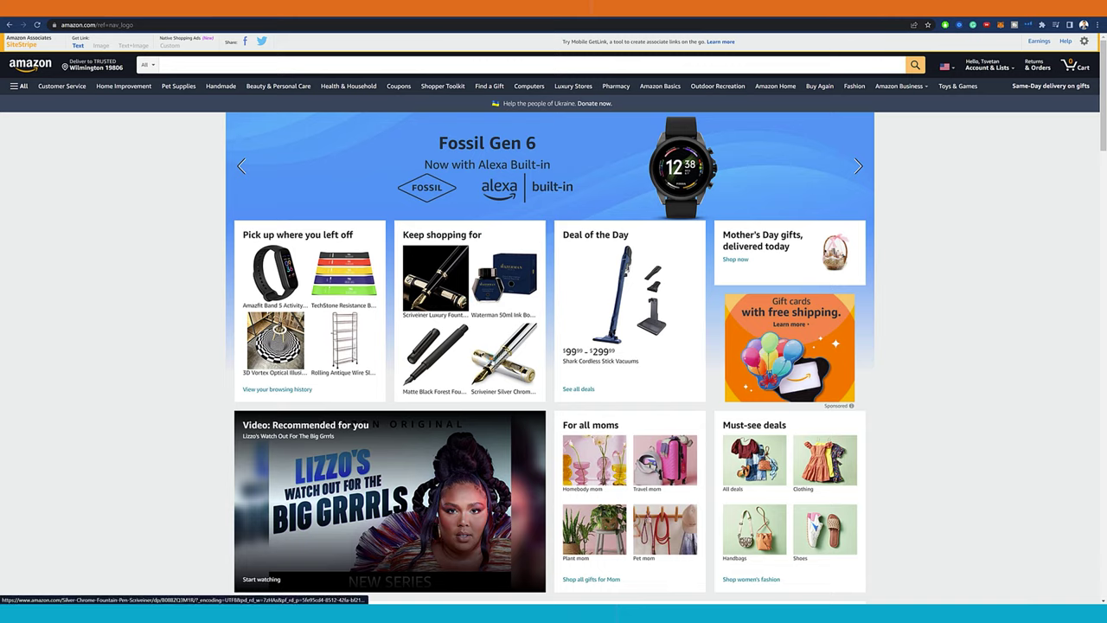
left_click(494, 361)
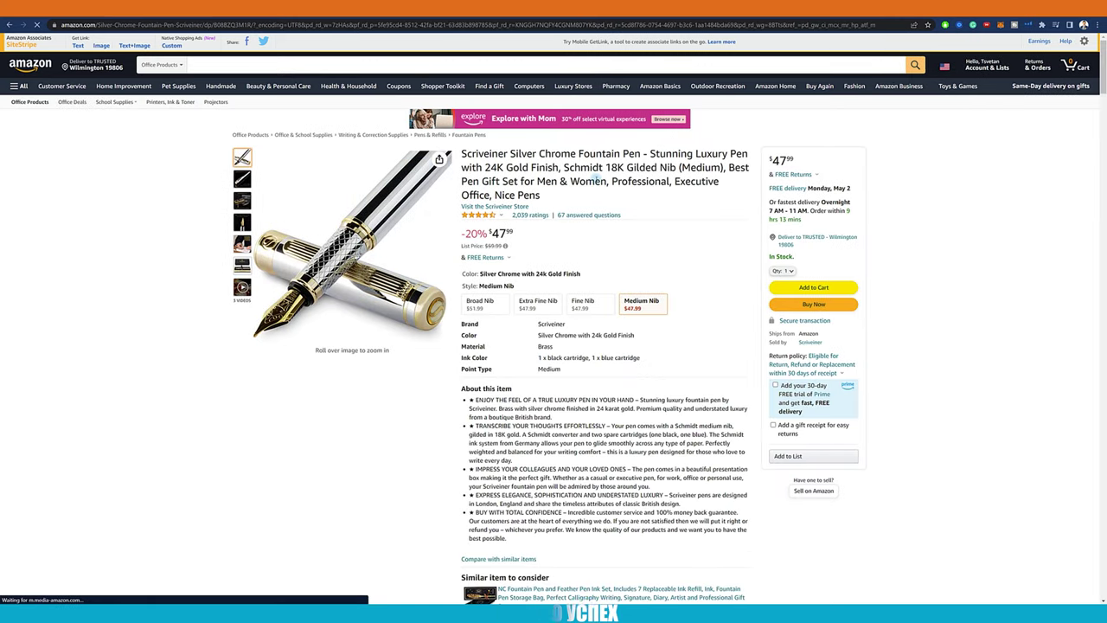
double_click(555, 153)
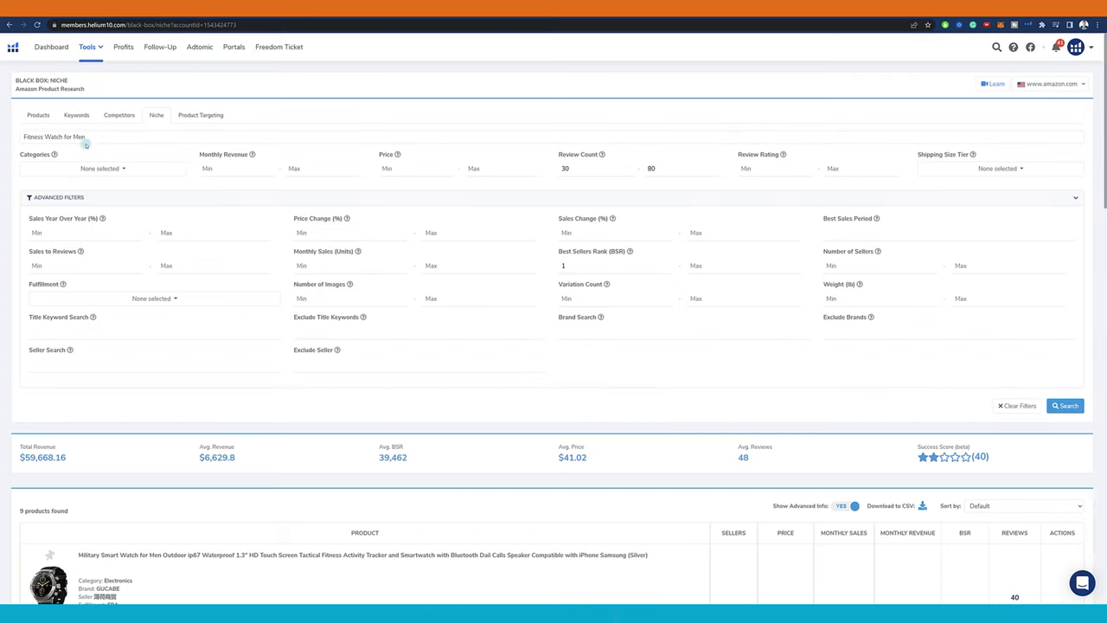
triple_click(85, 136)
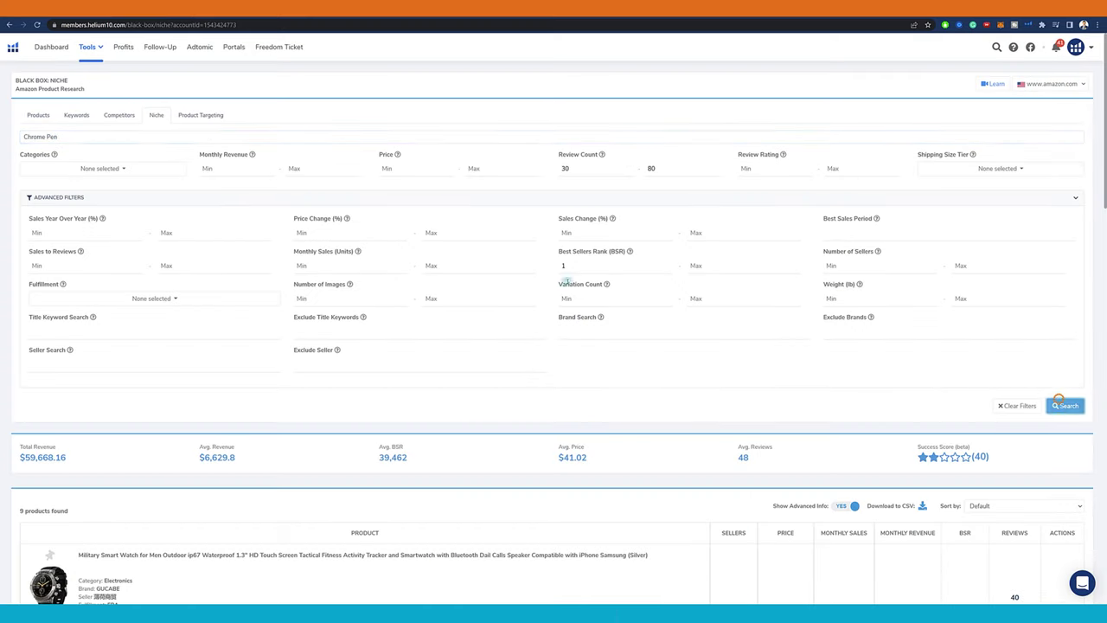
left_click(1060, 404)
Look through the matching chrome pen products and open the Sunmoony liquid mirror chrome marker listing on Amazon.
scroll(345, 309, "down", 6)
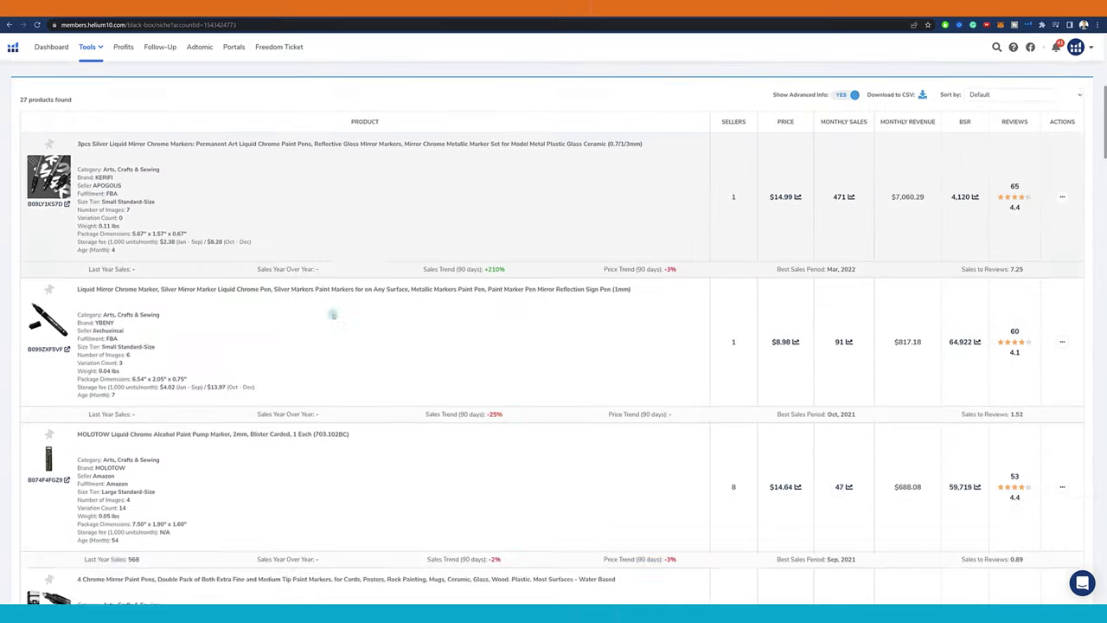
scroll(332, 316, "down", 10)
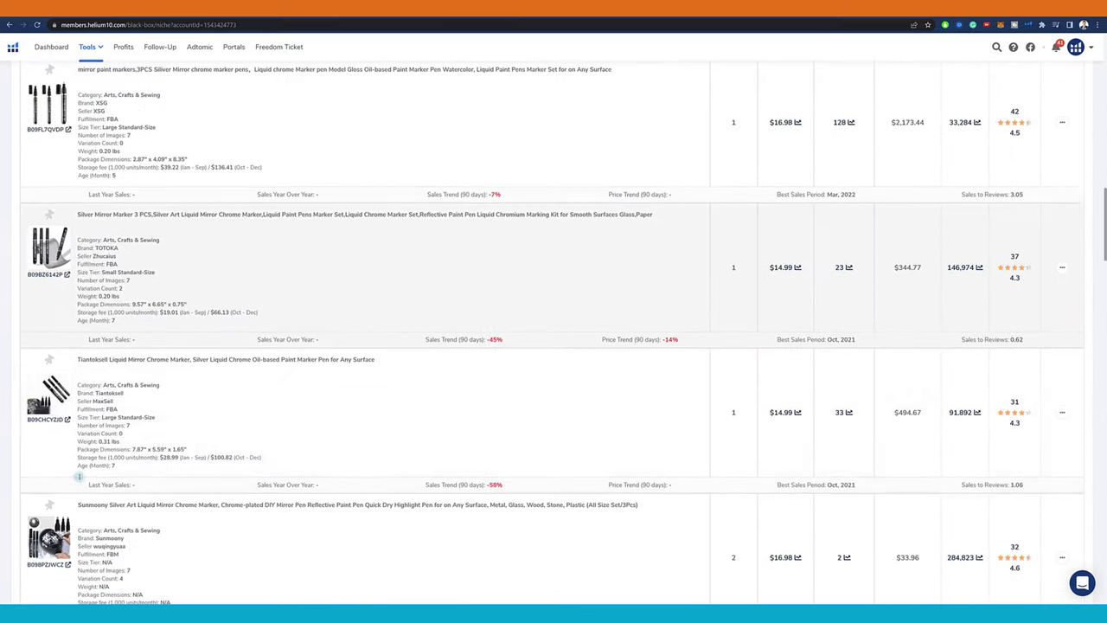
left_click(59, 378)
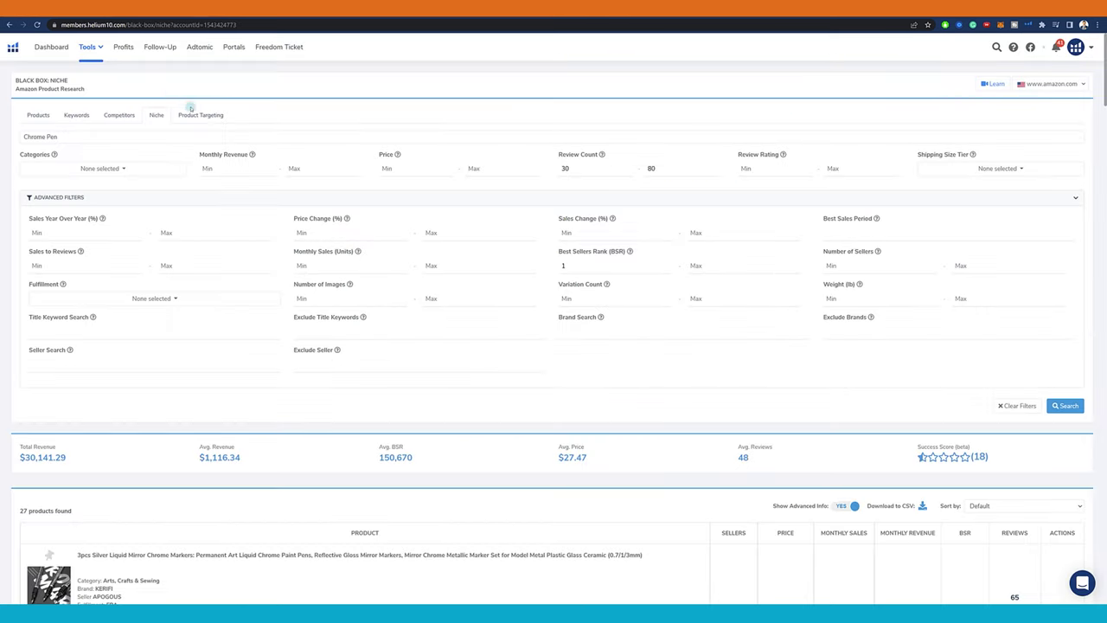
Switch Black Box to Product Targeting and set the source to Frequently Bought Together.
left_click(195, 115)
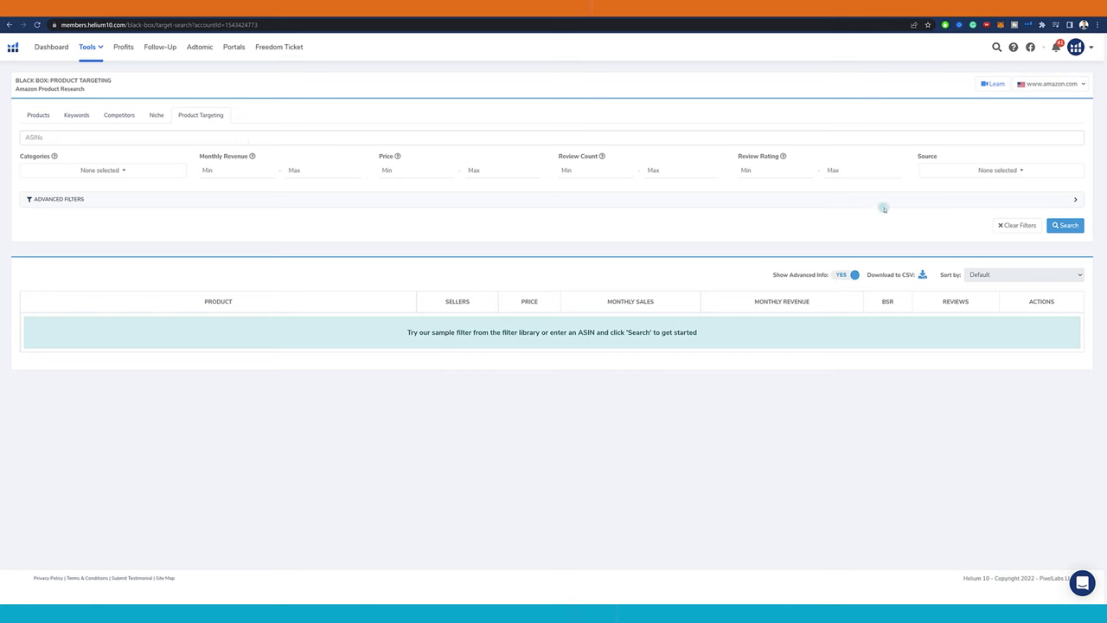
left_click(1032, 168)
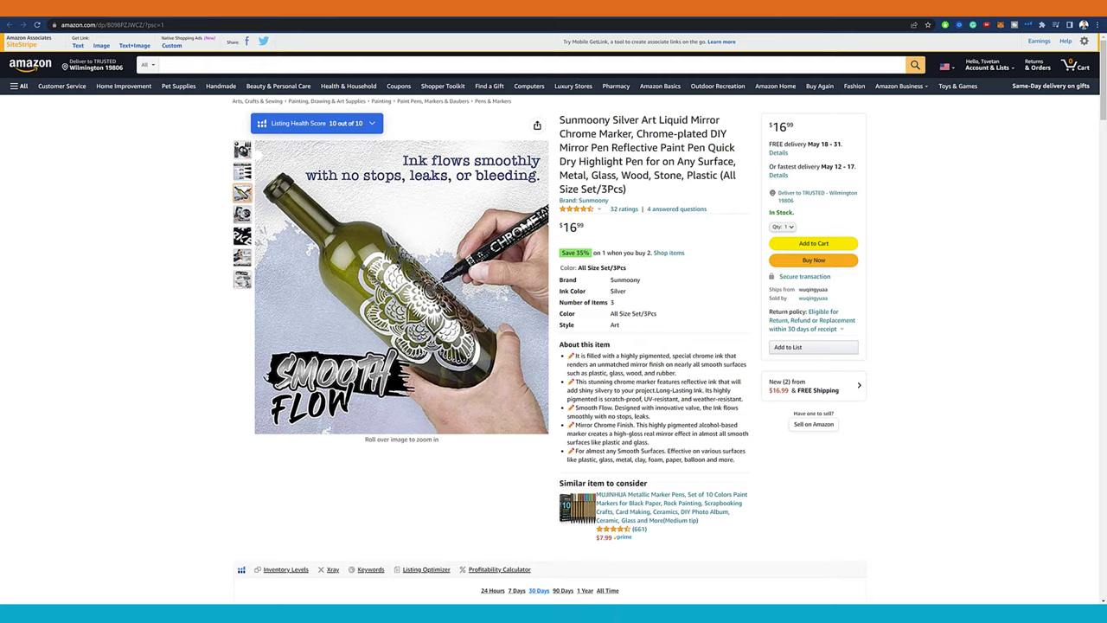
Search Amazon for "pool" and open the Toozey foldable dog pool listing to get its ASIN.
left_click(173, 64)
type("pool")
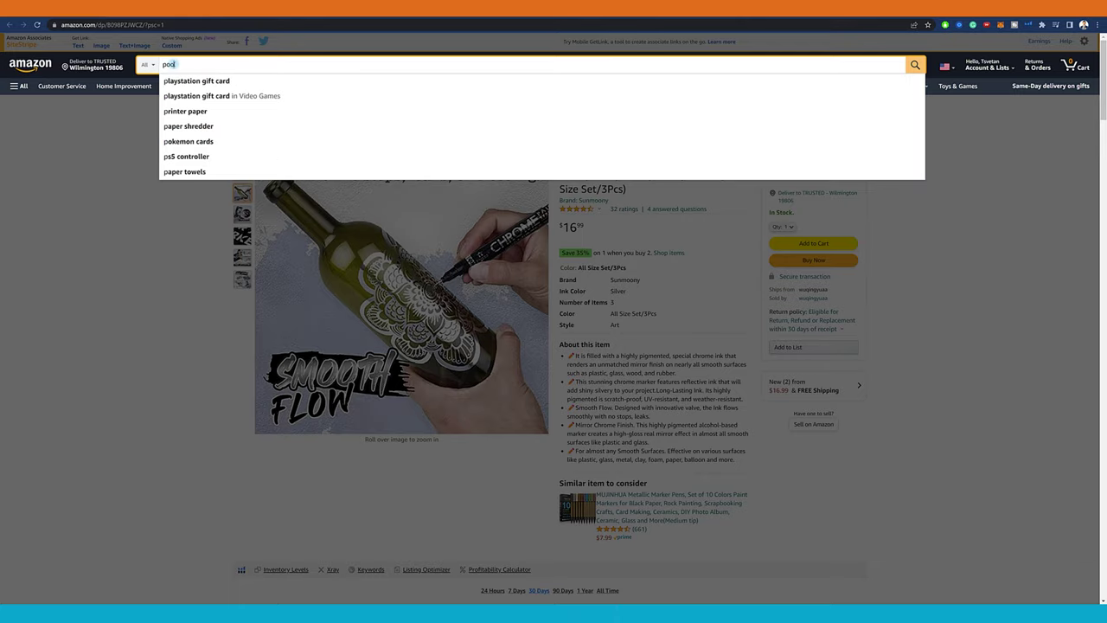
key("Return")
scroll(422, 467, "down", 15)
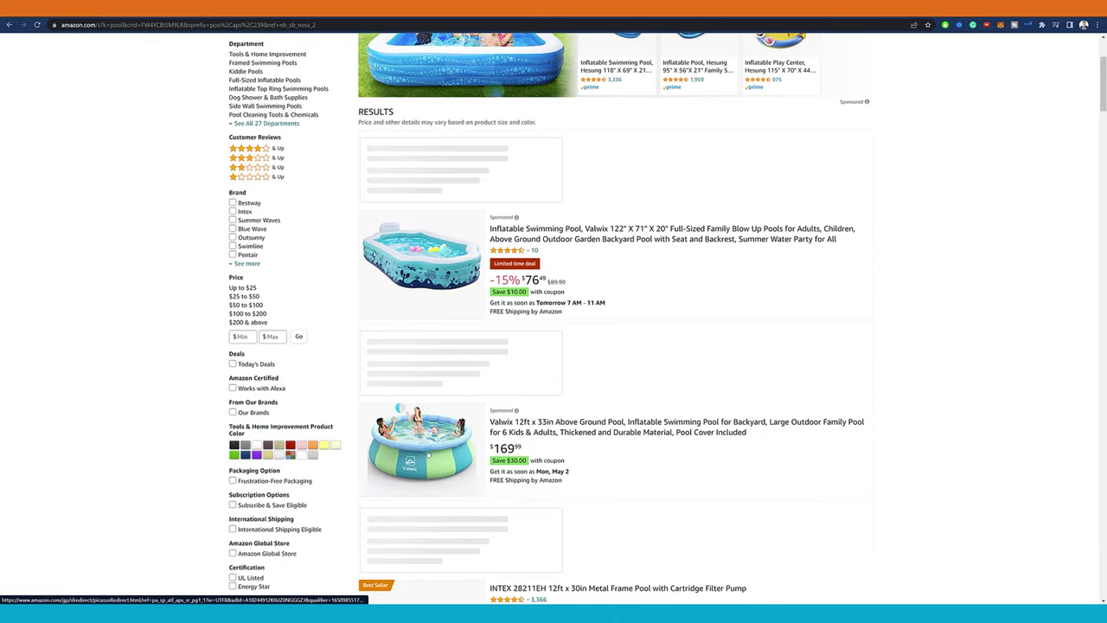
left_click(424, 340)
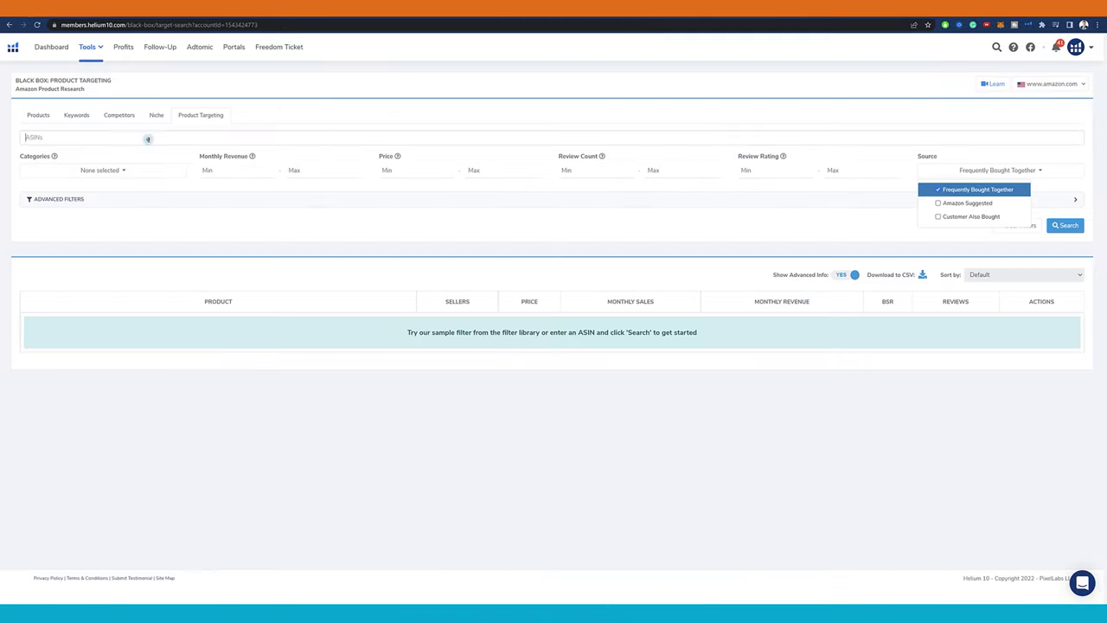
Run the Product Targeting search in Black Box for the dog pool's ASIN B07QHVPSRR.
left_click(148, 139)
type("B07QHVP5RR")
left_click(85, 151)
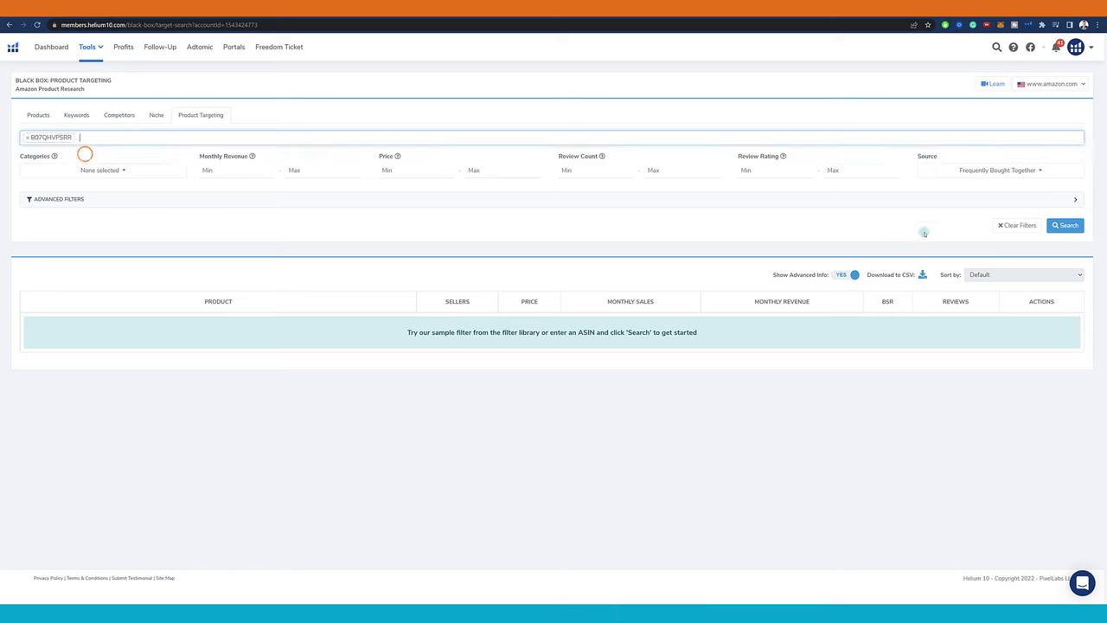
left_click(1064, 227)
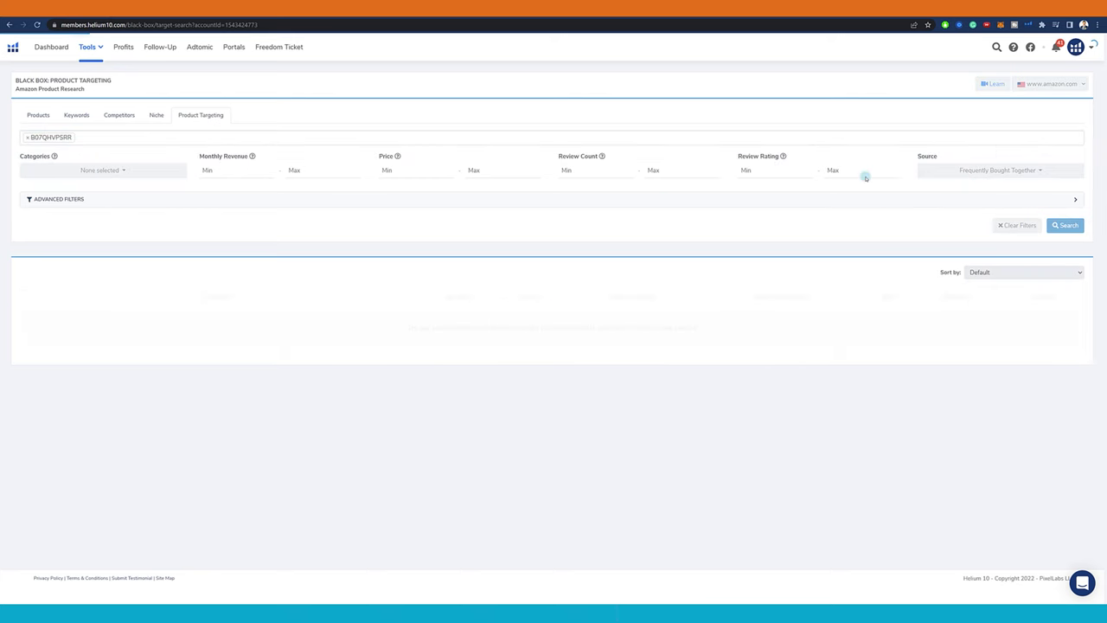
Look through the products frequently bought with the dog pool and open the VANFINE dog squeaky toy listing on Amazon.
scroll(333, 307, "down", 1)
scroll(337, 311, "down", 2)
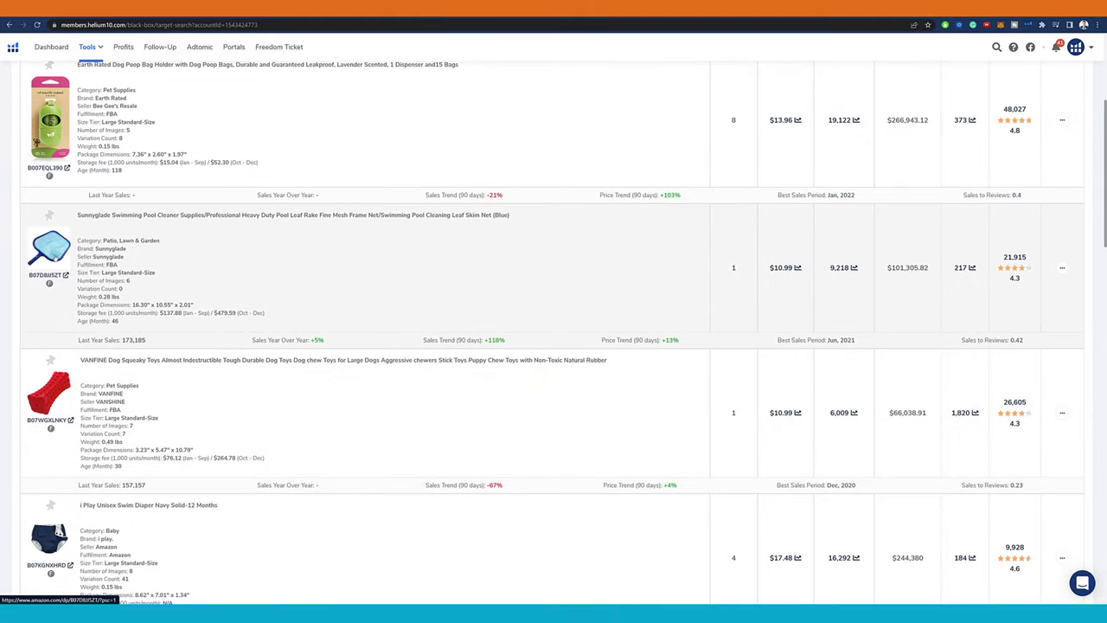
scroll(230, 173, "up", 1)
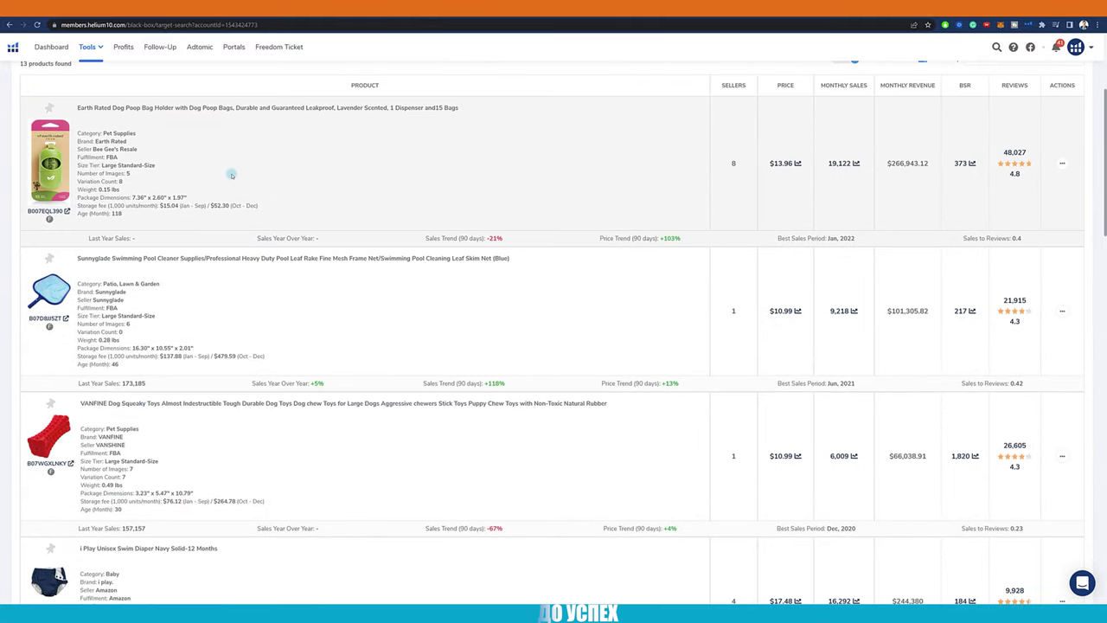
scroll(285, 242, "down", 4)
scroll(286, 242, "down", 8)
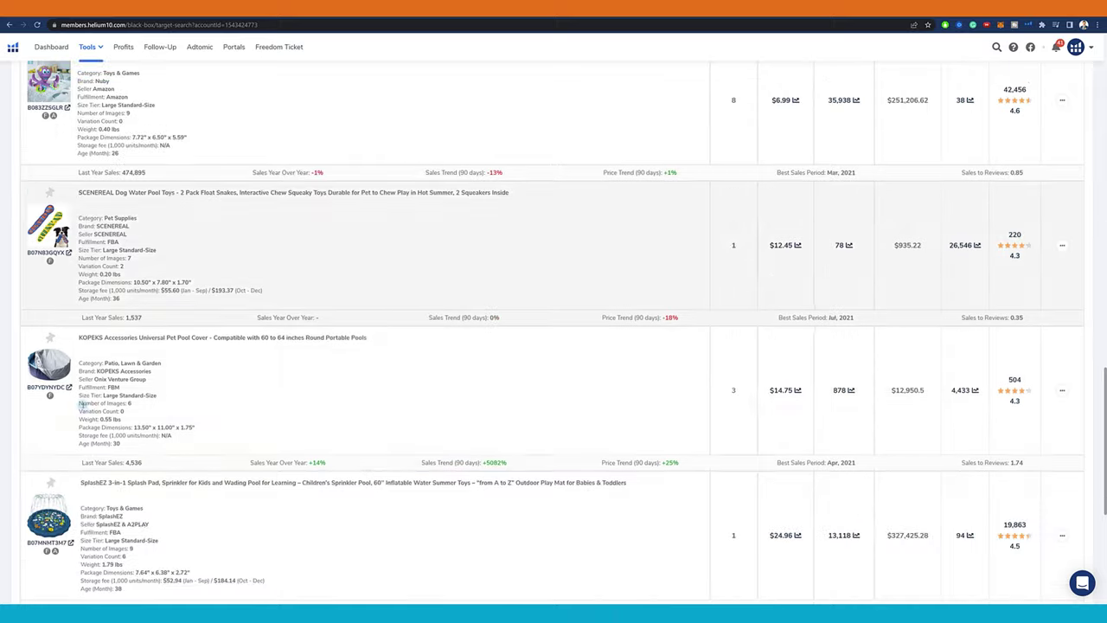
scroll(553, 447, "down", 2)
scroll(484, 420, "up", 4)
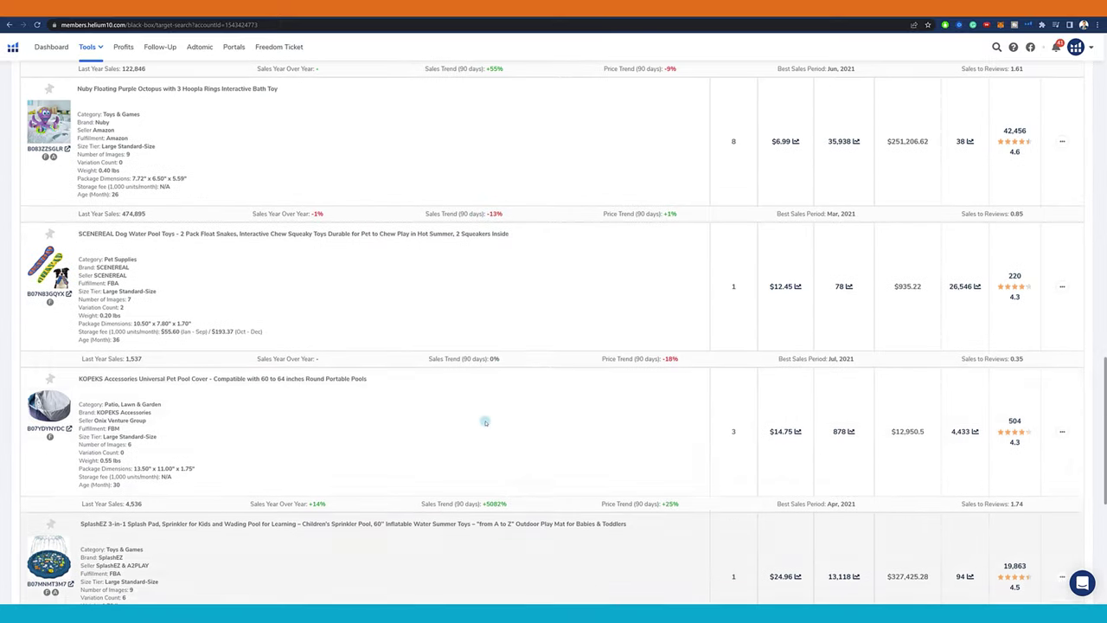
scroll(210, 361, "up", 2)
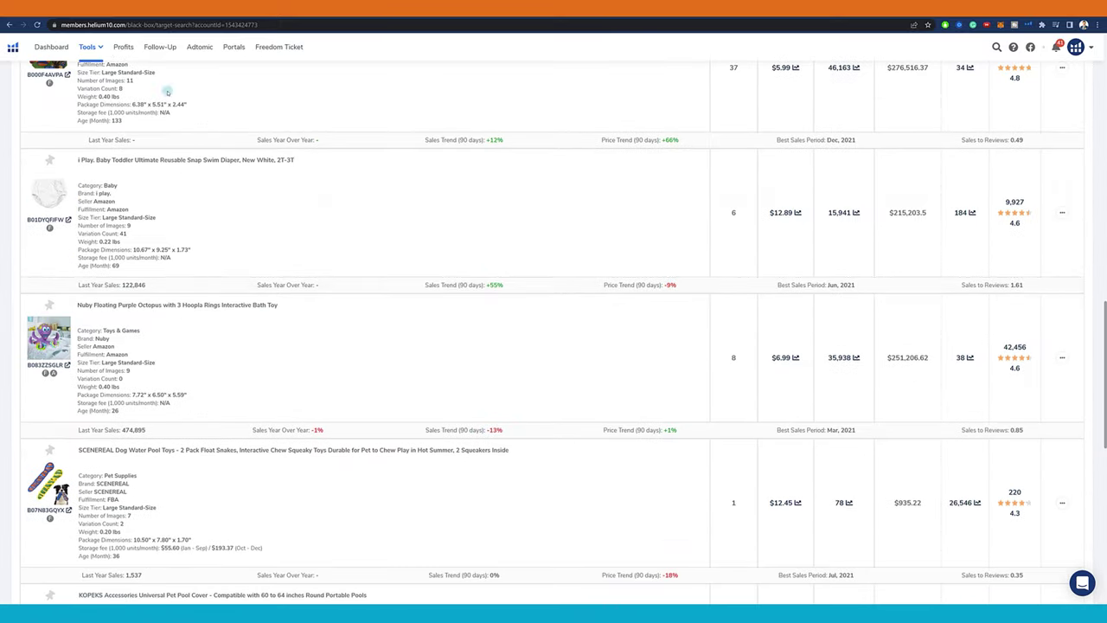
scroll(236, 239, "up", 3)
scroll(237, 238, "up", 10)
scroll(129, 389, "down", 1)
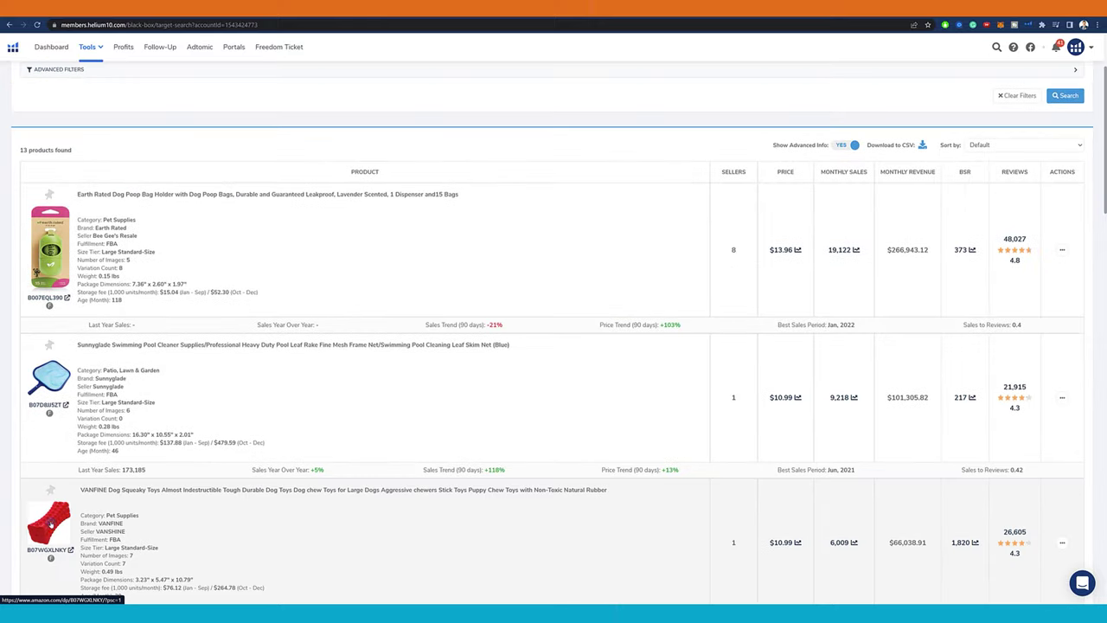
left_click(50, 522)
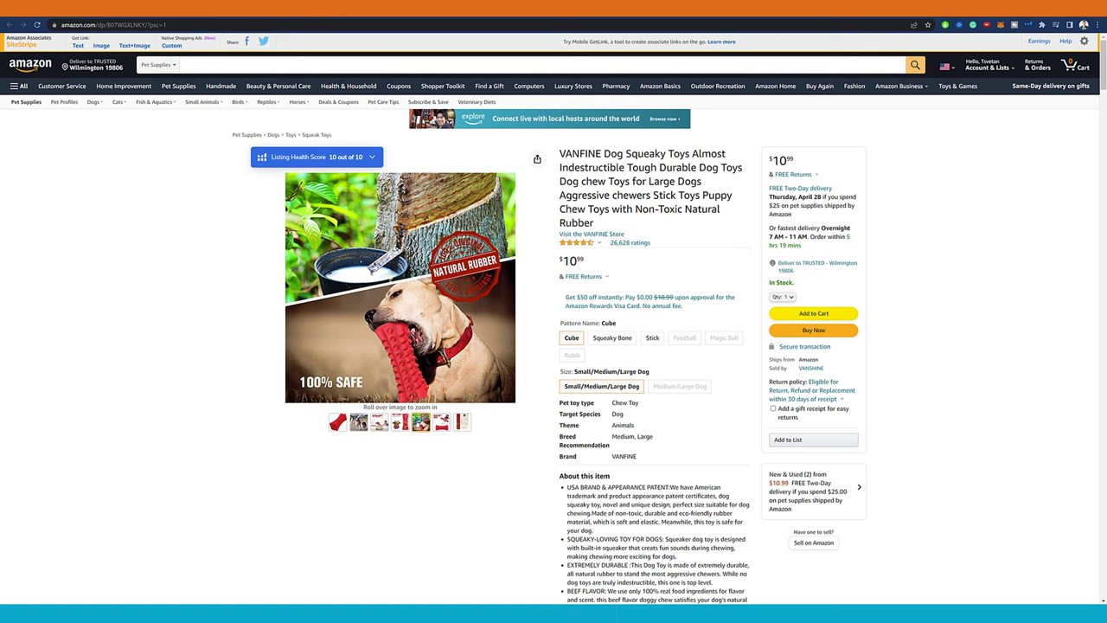
Examine the Toozey dog pool listing's "Buy it with" section, view the bundled GAMUDA puppy collars, and return to the pool's price and rank chart.
scroll(551, 336, "down", 20)
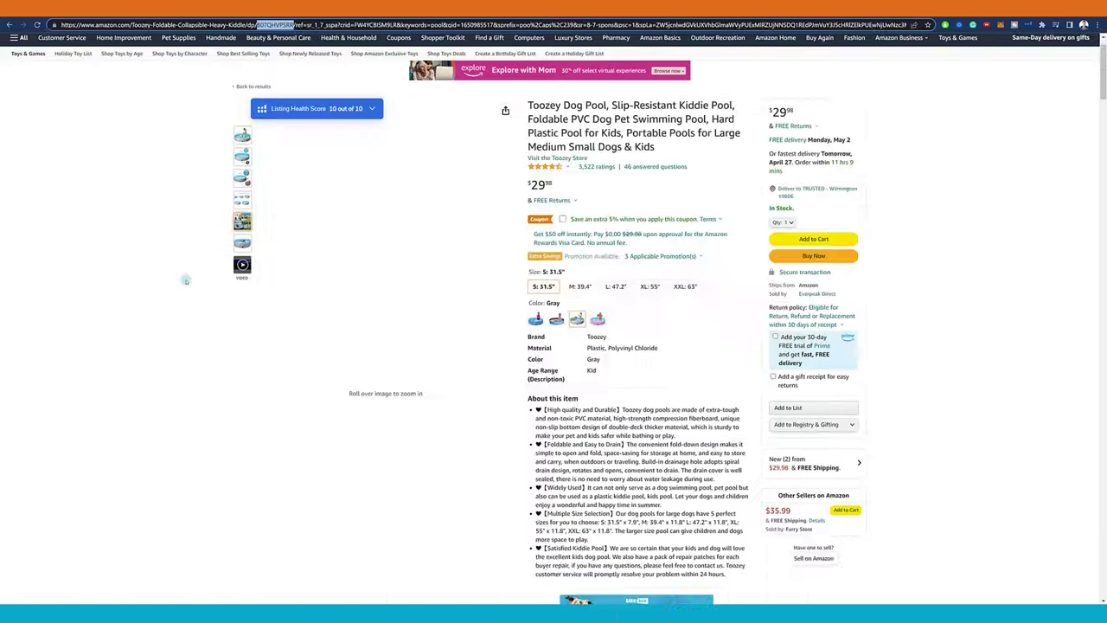
scroll(208, 286, "down", 15)
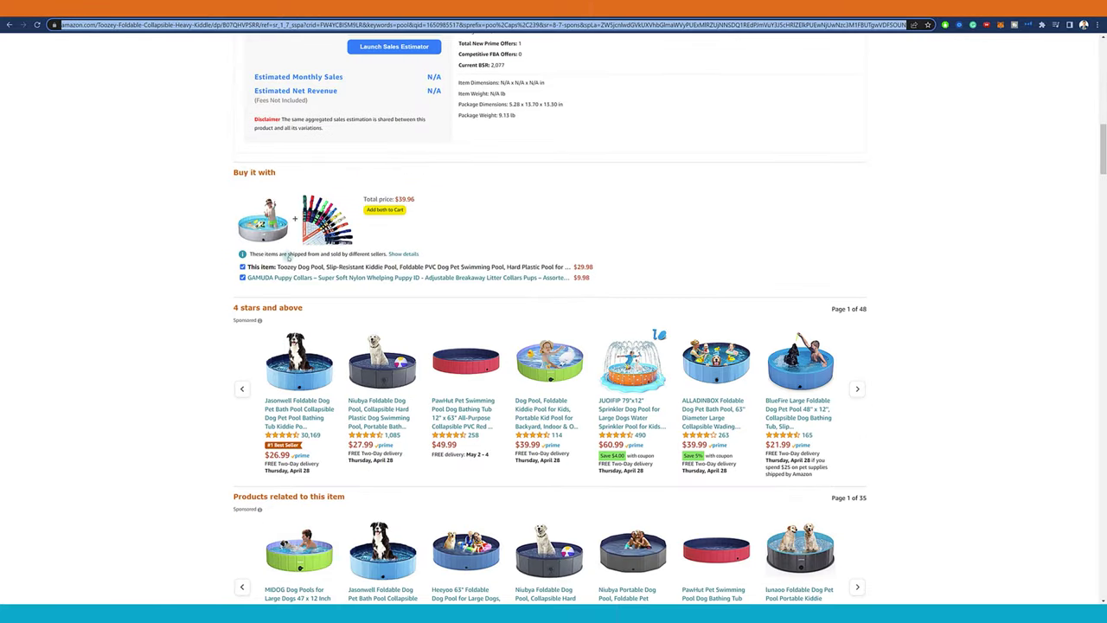
left_click(333, 220)
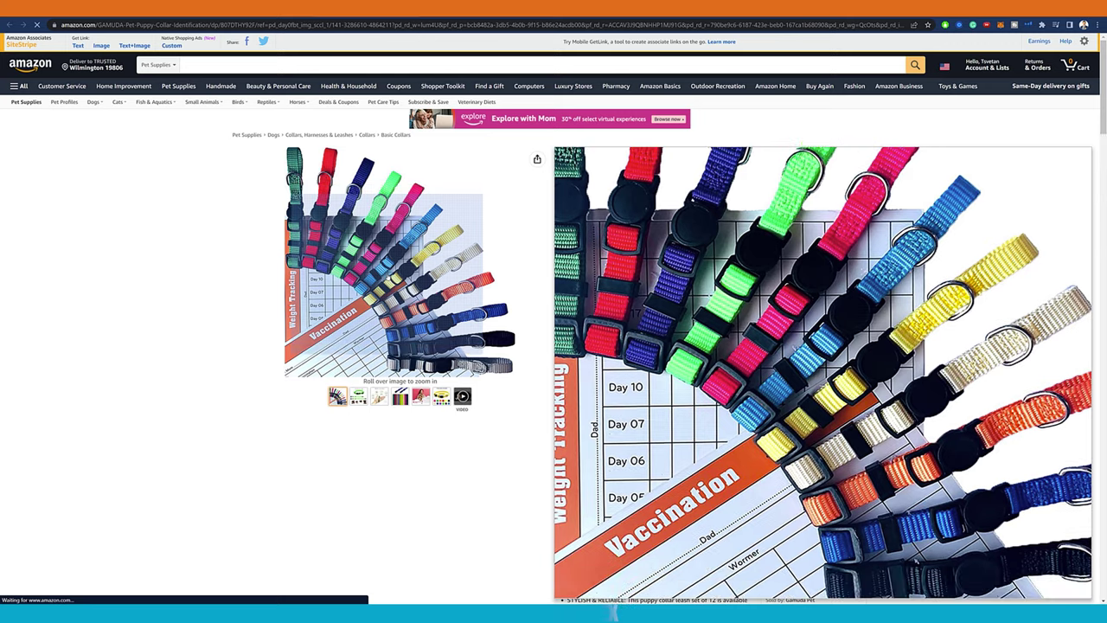
key("alt+Left")
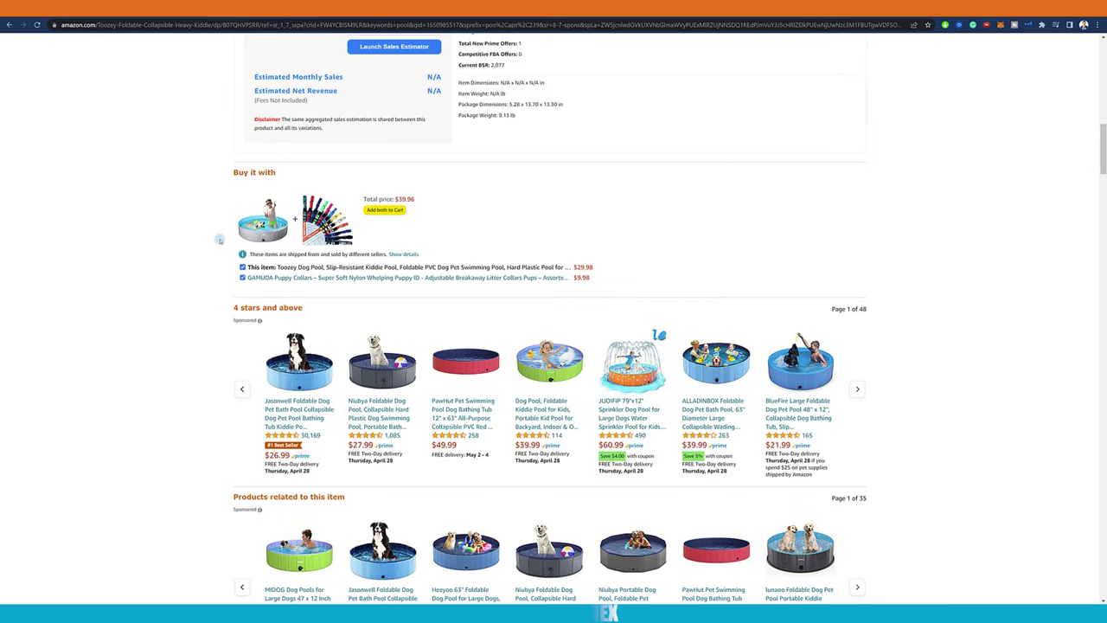
scroll(219, 240, "down", 5)
scroll(219, 238, "up", 8)
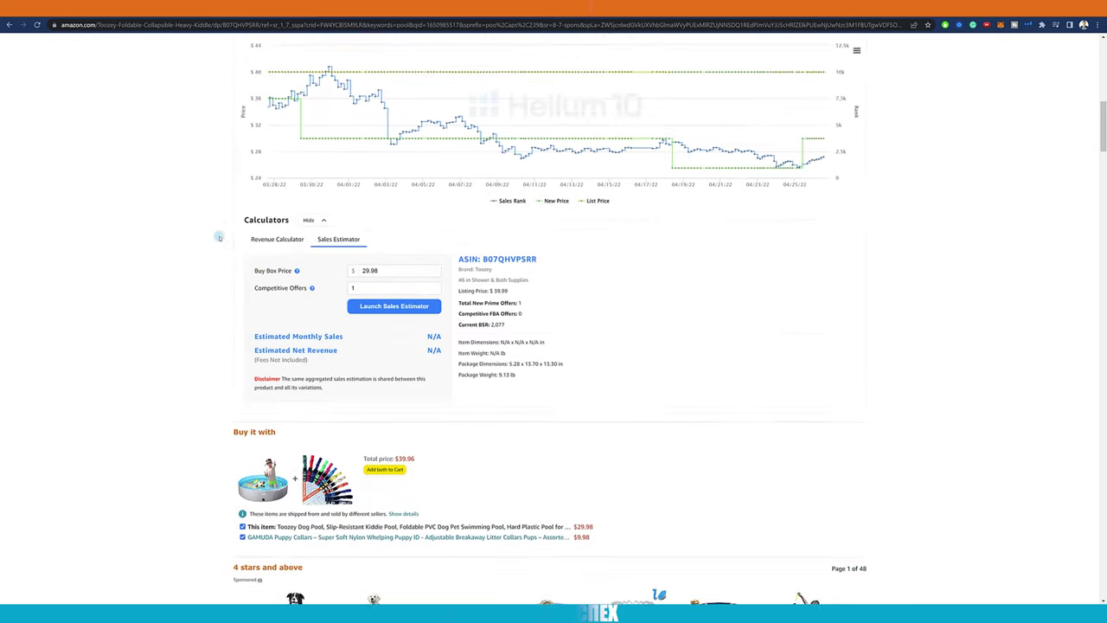
scroll(219, 237, "up", 2)
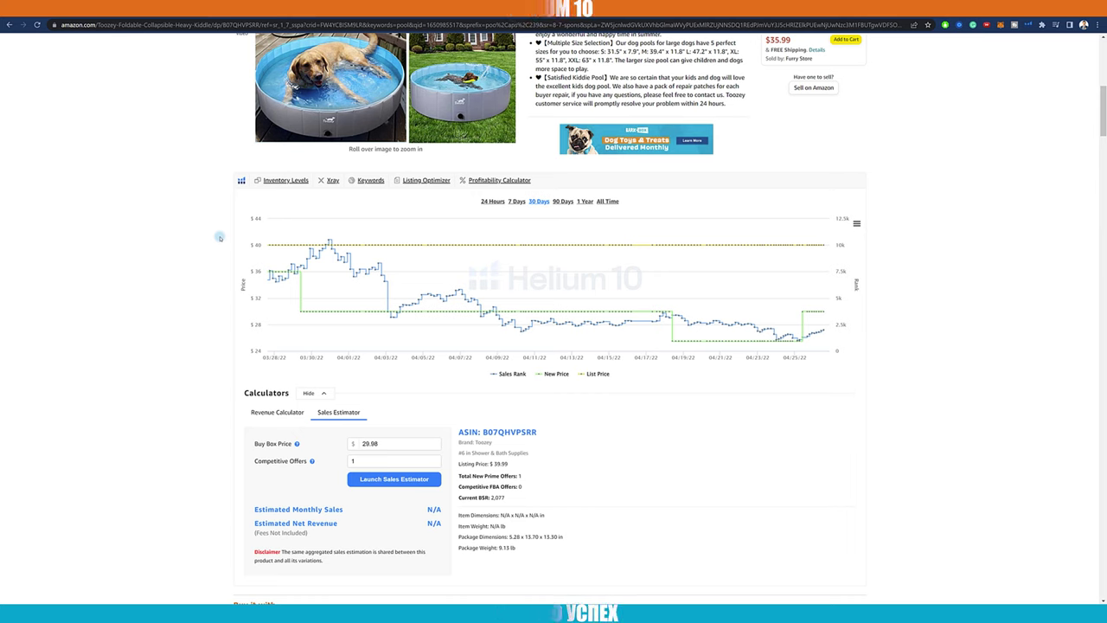